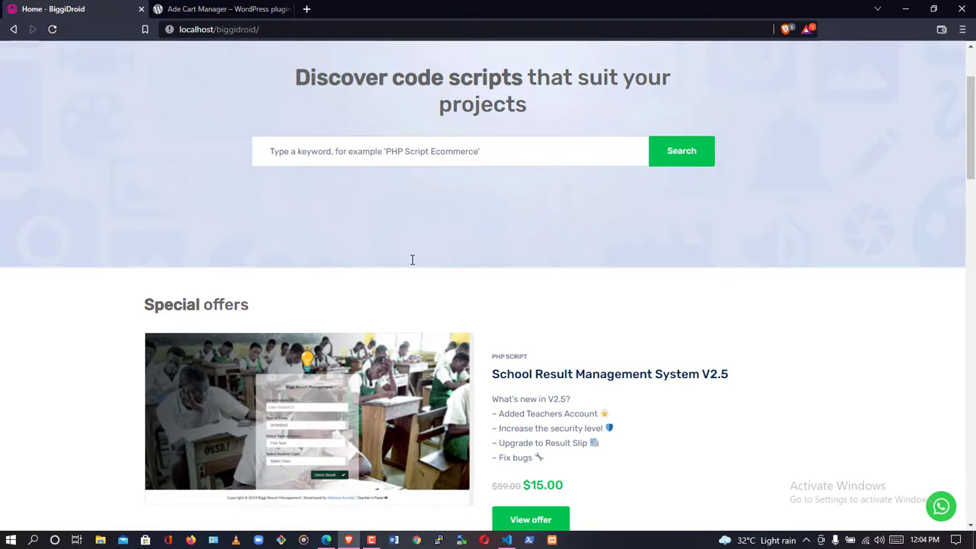
Switch to the other browser window showing the WordPress Installed Plugins page.
{"action": "left_click", "coordinate": [326, 540]}
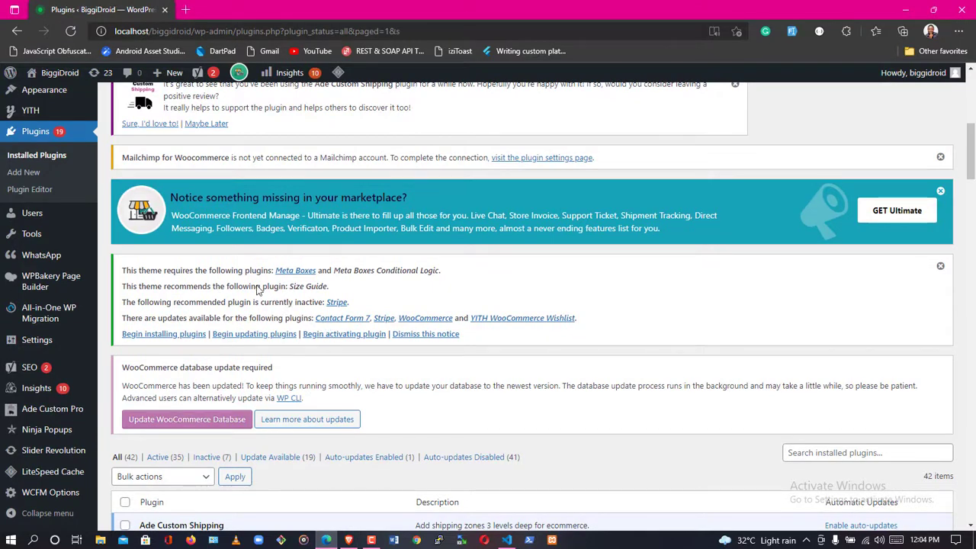
From Add New plugins, search the plugin directory for 'ade cart'.
{"action": "scroll", "coordinate": [237, 267], "scroll_direction": "up", "scroll_amount": 3}
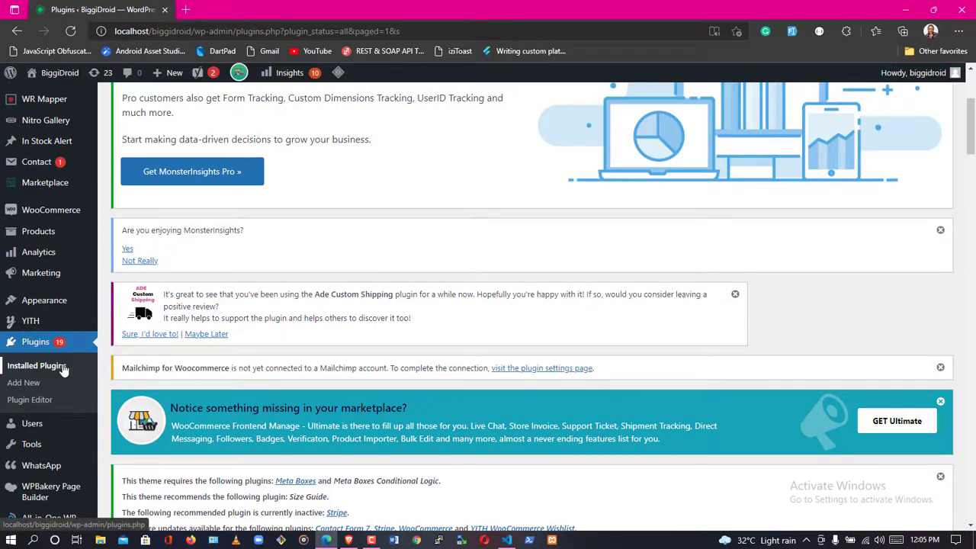
{"action": "scroll", "coordinate": [288, 284], "scroll_direction": "down", "scroll_amount": 8}
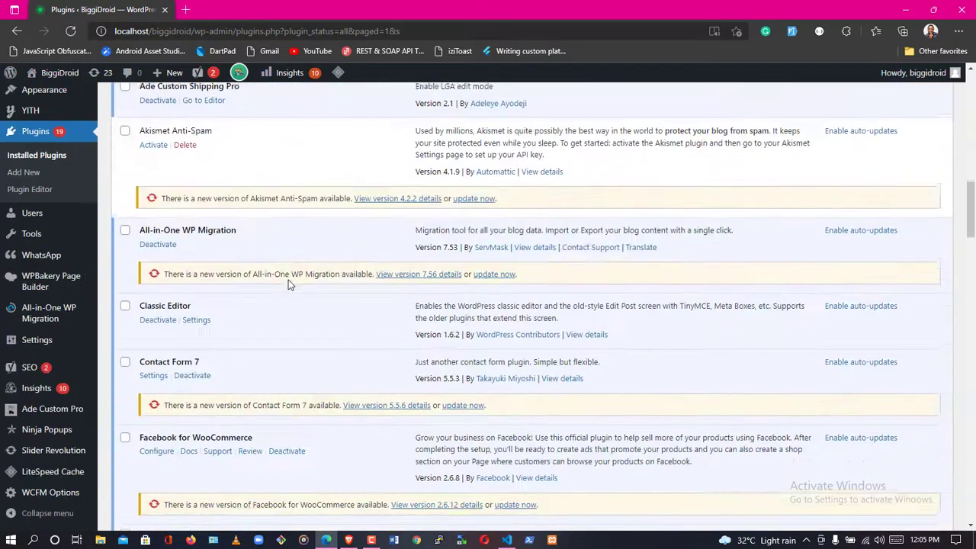
{"action": "scroll", "coordinate": [288, 284], "scroll_direction": "up", "scroll_amount": 1}
{"action": "scroll", "coordinate": [288, 284], "scroll_direction": "up", "scroll_amount": 8}
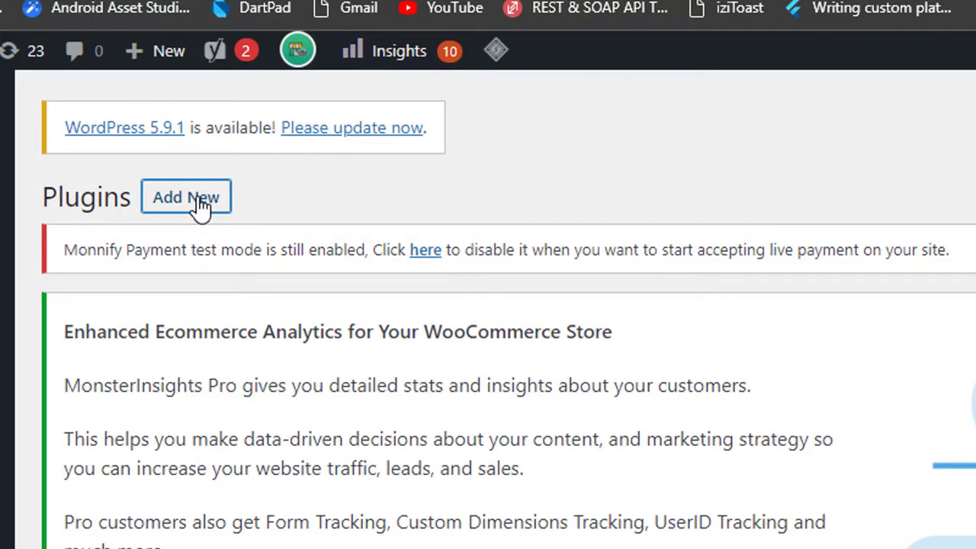
{"action": "left_click", "coordinate": [186, 198]}
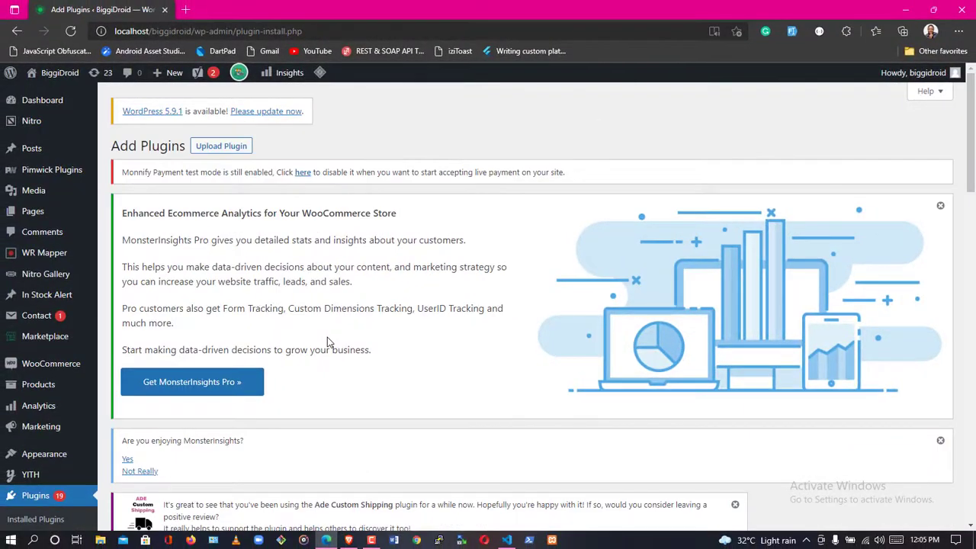
{"action": "scroll", "coordinate": [327, 337], "scroll_direction": "down", "scroll_amount": 8}
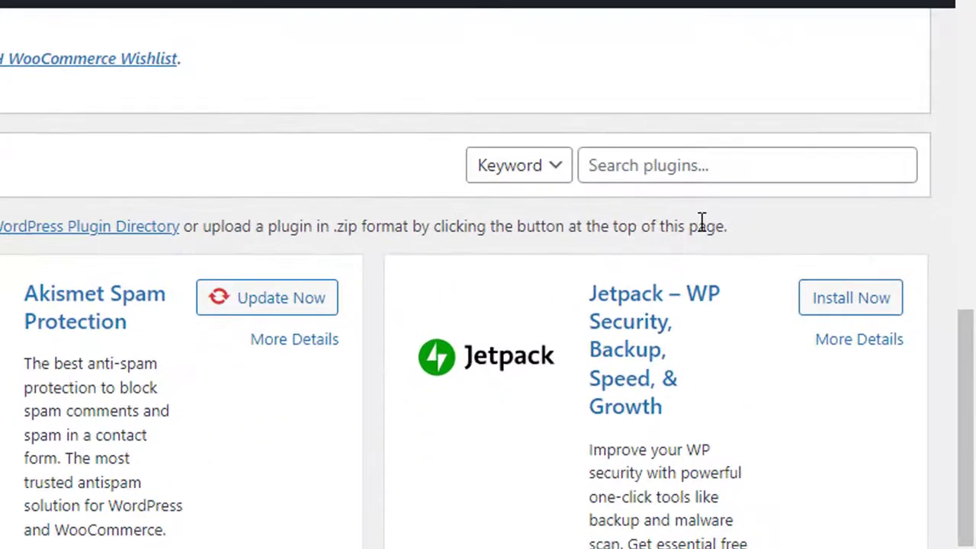
{"action": "left_click", "coordinate": [831, 163]}
{"action": "type", "text": "ade ca"}
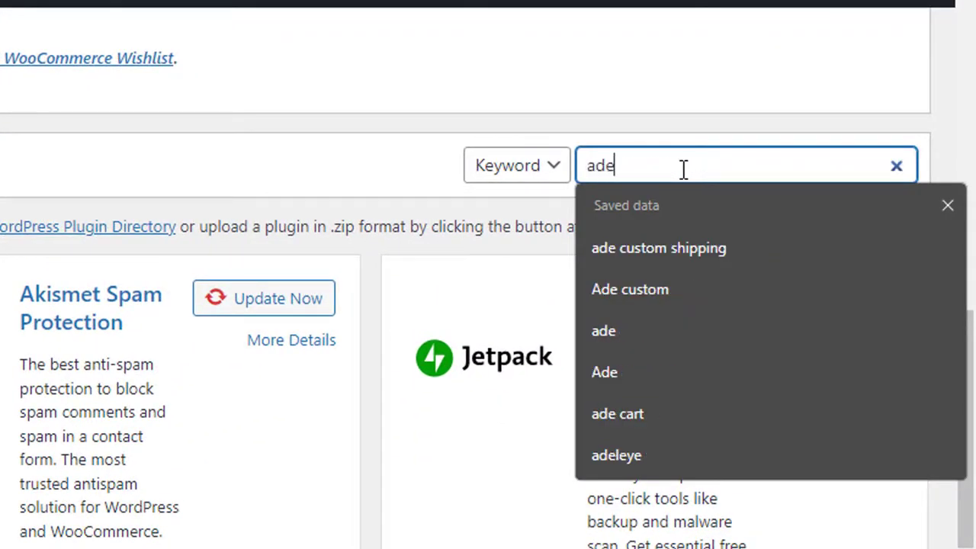
{"action": "type", "text": "rt"}
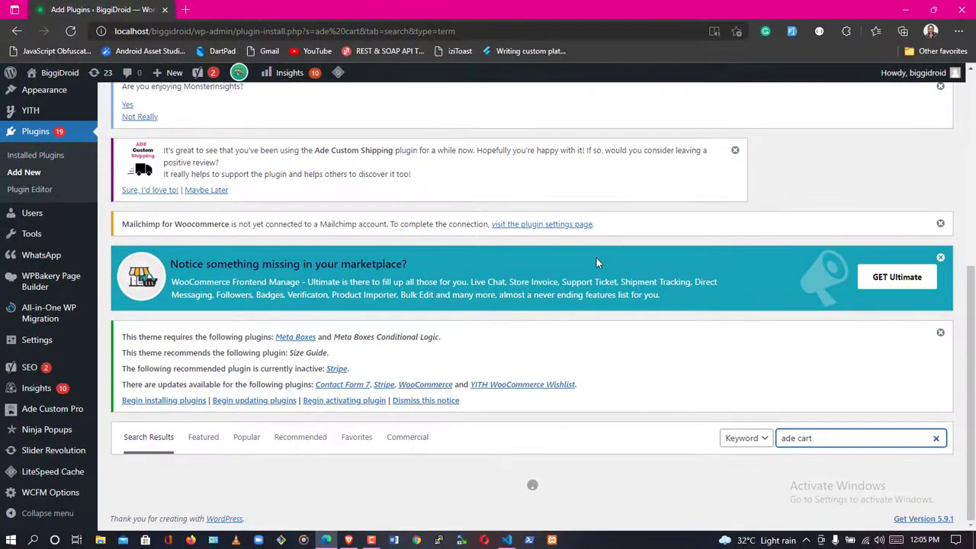
{"action": "scroll", "coordinate": [597, 257], "scroll_direction": "down", "scroll_amount": 3}
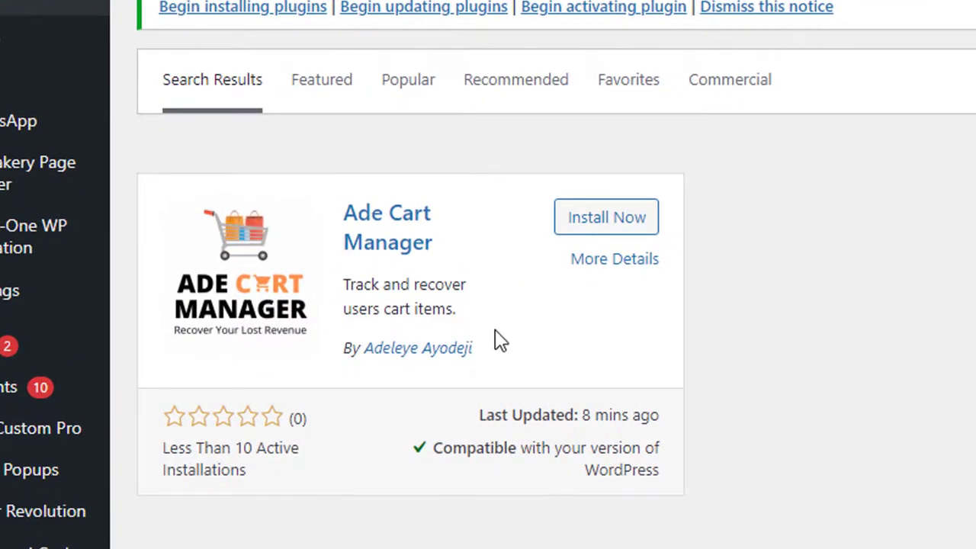
Install the Ade Cart Manager plugin from the search results and activate it.
{"action": "left_click", "coordinate": [599, 221]}
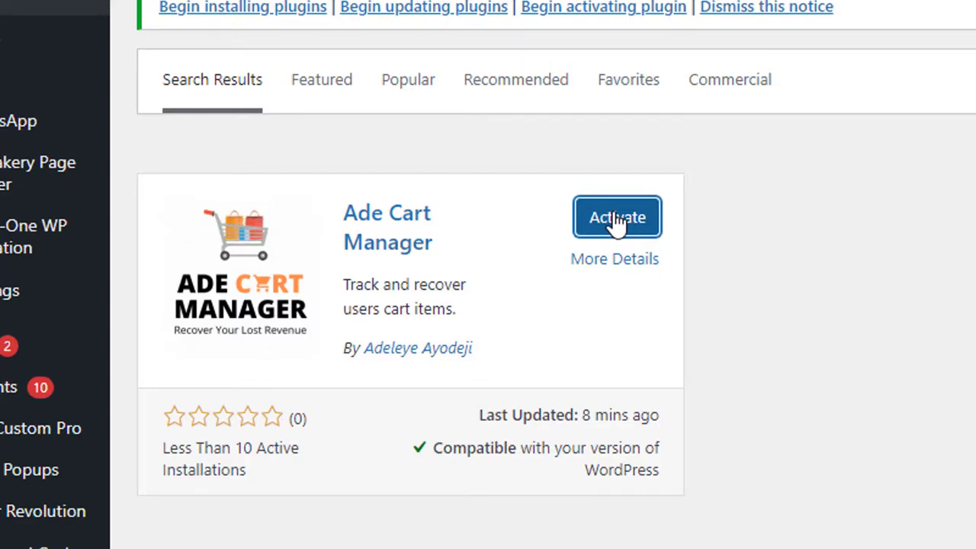
{"action": "left_click", "coordinate": [580, 230]}
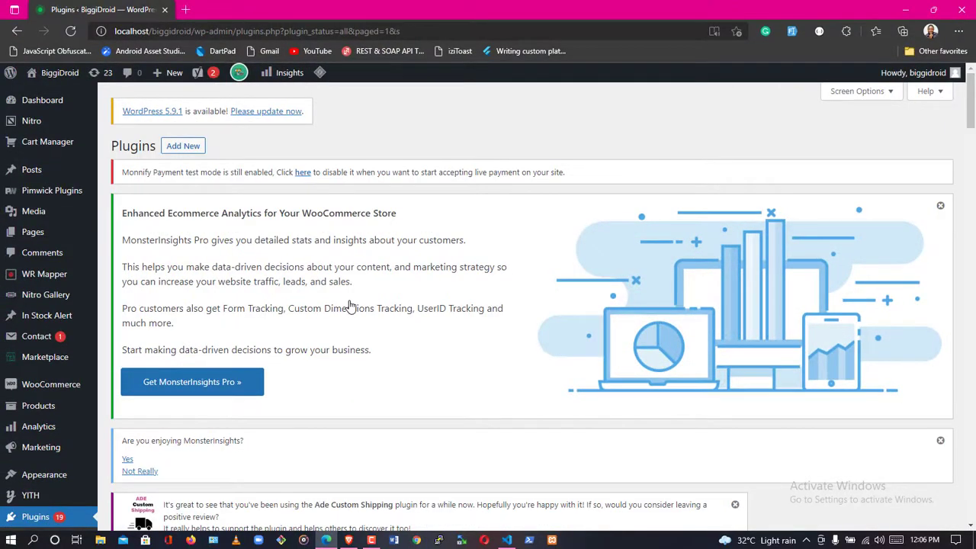
{"action": "scroll", "coordinate": [349, 305], "scroll_direction": "down", "scroll_amount": 10}
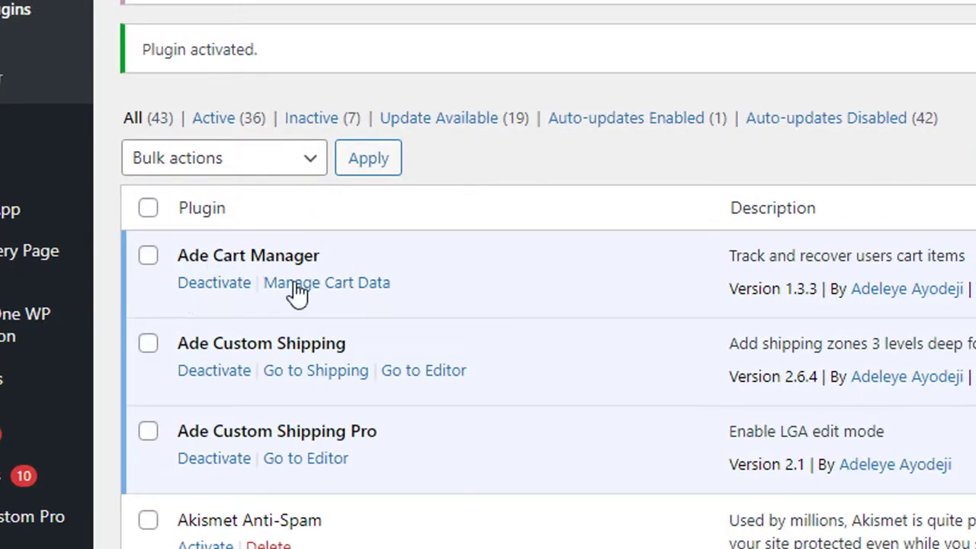
{"action": "scroll", "coordinate": [294, 294], "scroll_direction": "up", "scroll_amount": 10}
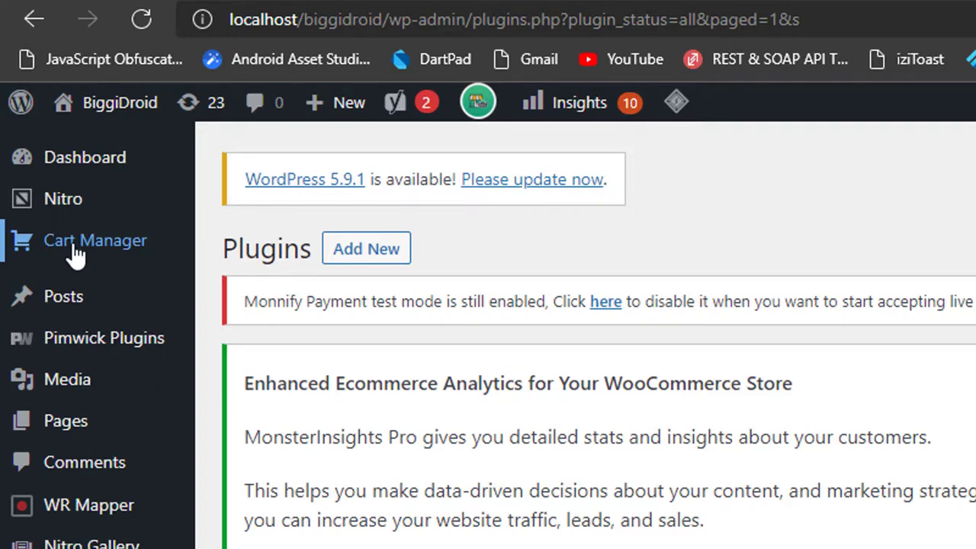
Open Cart Manager from the admin sidebar to view its 8 tracked users.
{"action": "left_click", "coordinate": [76, 257]}
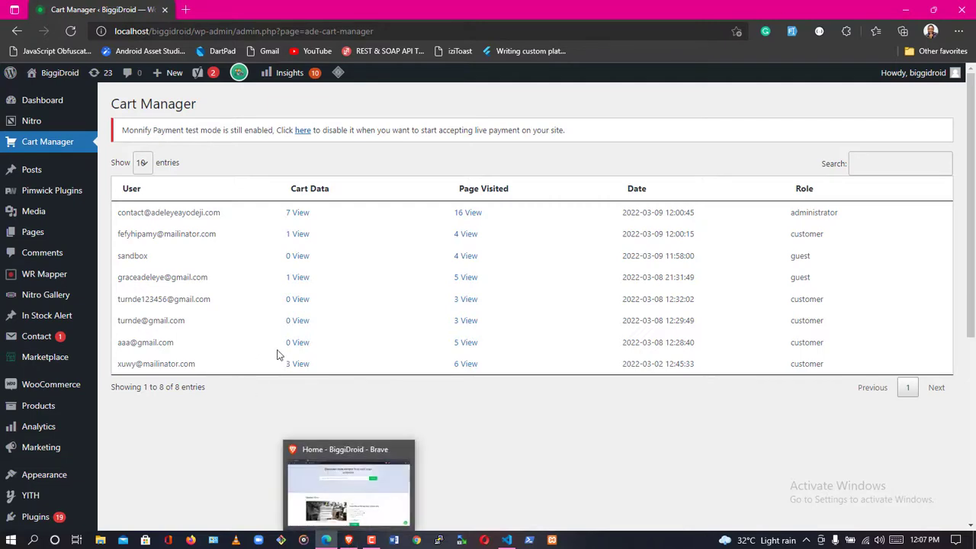
Reload the BiggiDroid homepage in Brave and open the SMS Notification in Laravel 8 product.
{"action": "left_click", "coordinate": [348, 540]}
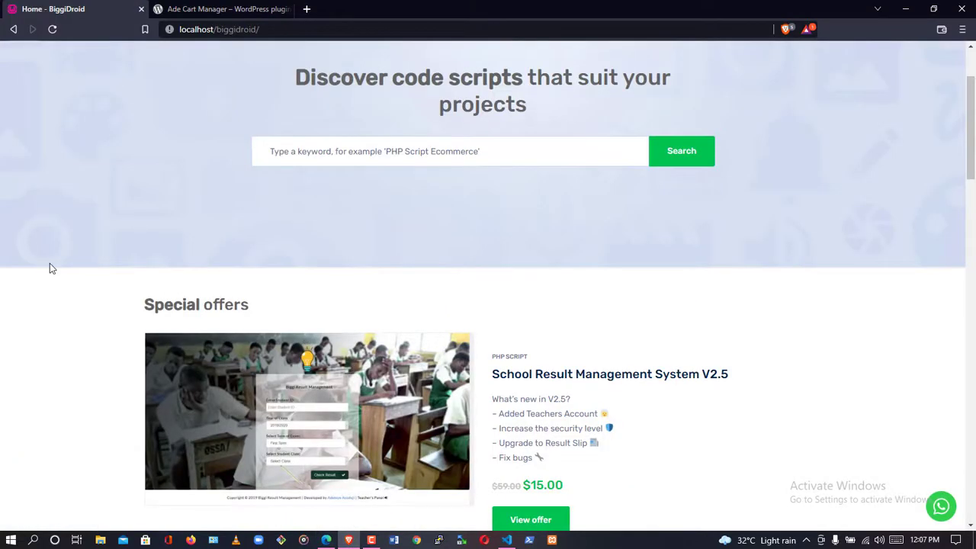
{"action": "scroll", "coordinate": [50, 265], "scroll_direction": "down", "scroll_amount": 4}
{"action": "scroll", "coordinate": [49, 265], "scroll_direction": "up", "scroll_amount": 5}
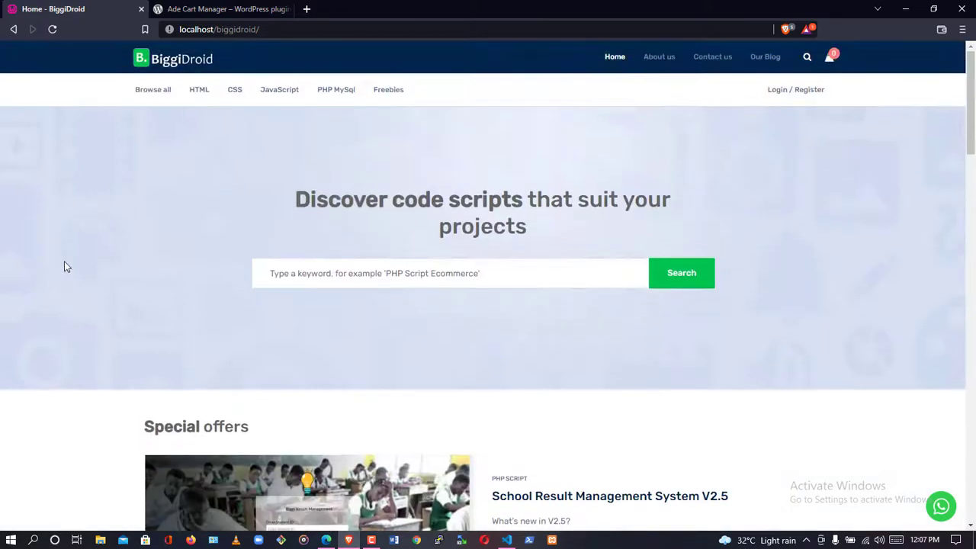
{"action": "scroll", "coordinate": [151, 273], "scroll_direction": "down", "scroll_amount": 15}
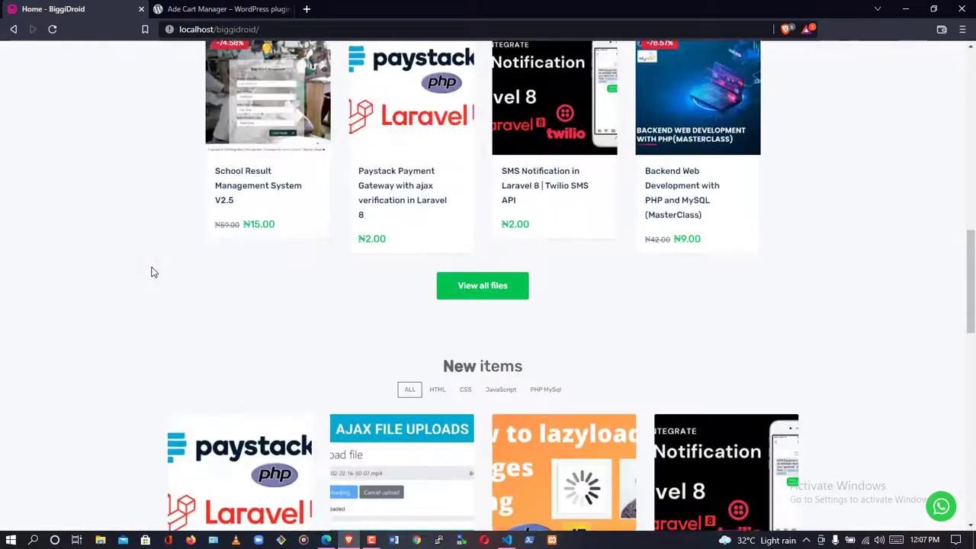
{"action": "scroll", "coordinate": [151, 272], "scroll_direction": "up", "scroll_amount": 12}
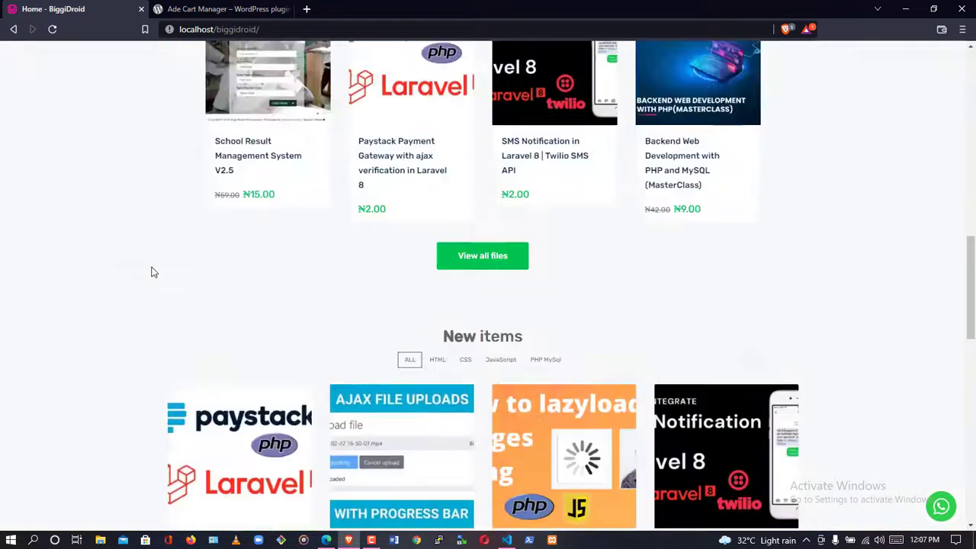
{"action": "scroll", "coordinate": [149, 265], "scroll_direction": "up", "scroll_amount": 8}
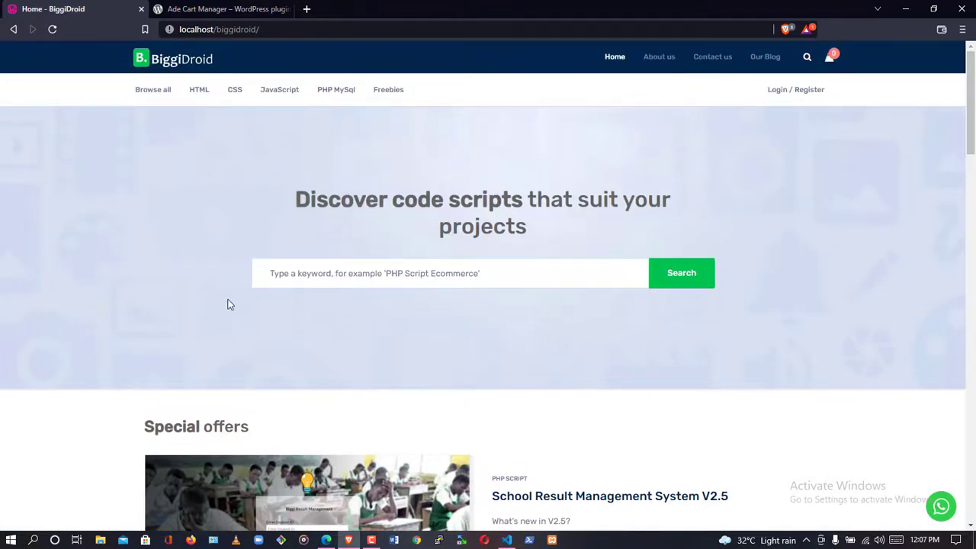
{"action": "left_click", "coordinate": [52, 30]}
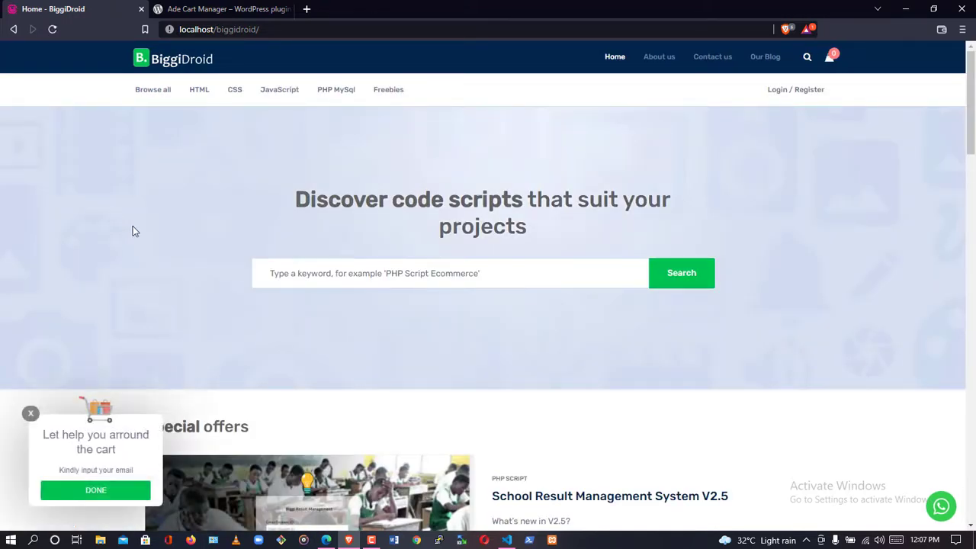
{"action": "scroll", "coordinate": [186, 283], "scroll_direction": "down", "scroll_amount": 6}
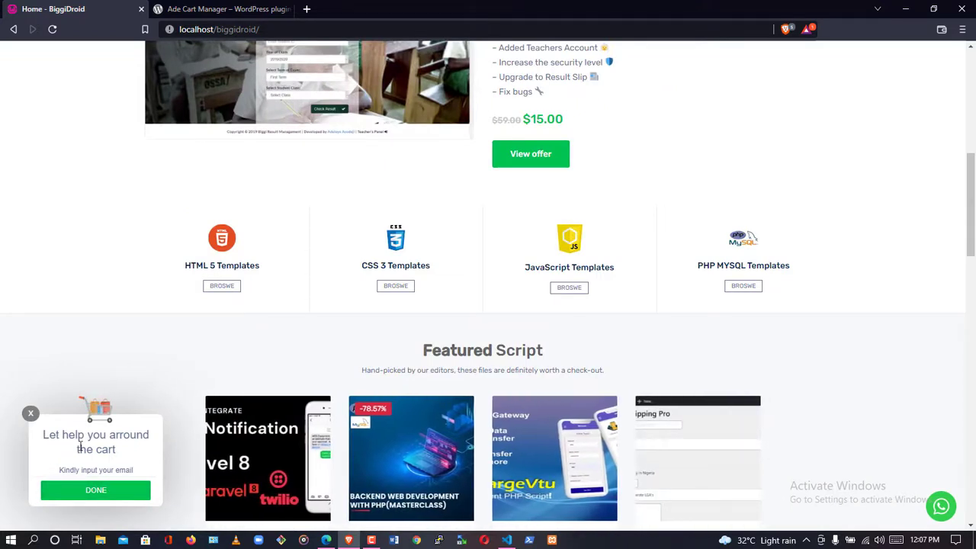
{"action": "left_click", "coordinate": [259, 446]}
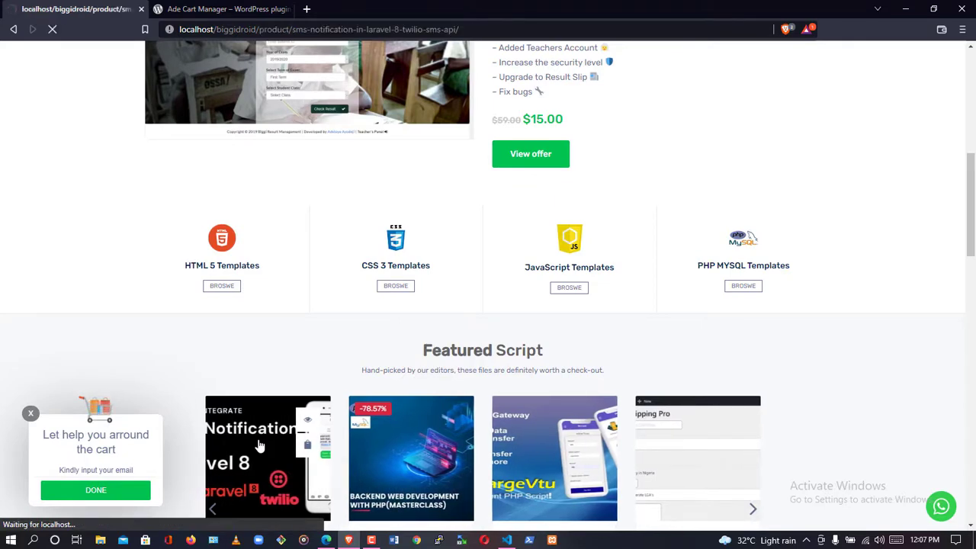
Scroll through the SMS Notification in Laravel 8 product page and back to the top.
{"action": "scroll", "coordinate": [129, 337], "scroll_direction": "down", "scroll_amount": 3}
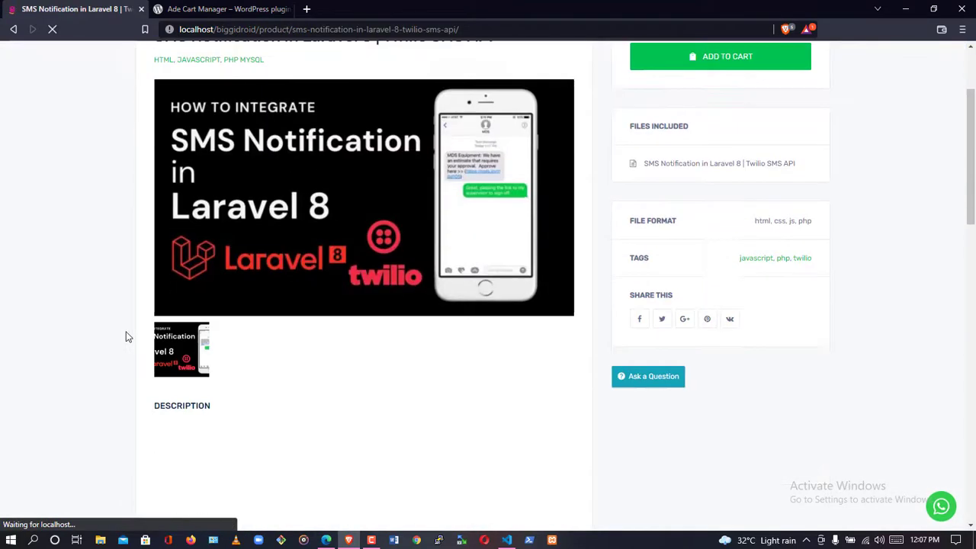
{"action": "scroll", "coordinate": [128, 337], "scroll_direction": "down", "scroll_amount": 3}
{"action": "scroll", "coordinate": [129, 337], "scroll_direction": "down", "scroll_amount": 2}
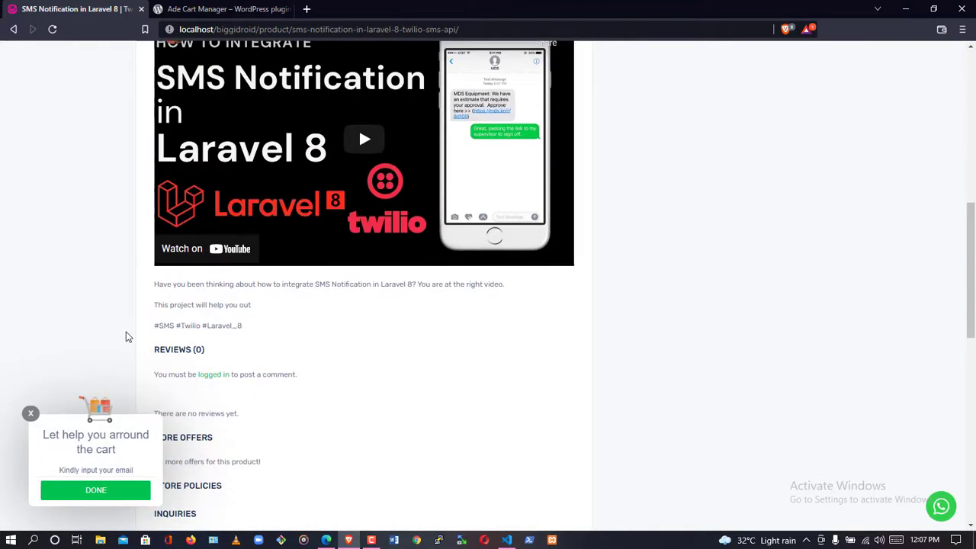
{"action": "scroll", "coordinate": [128, 337], "scroll_direction": "up", "scroll_amount": 5}
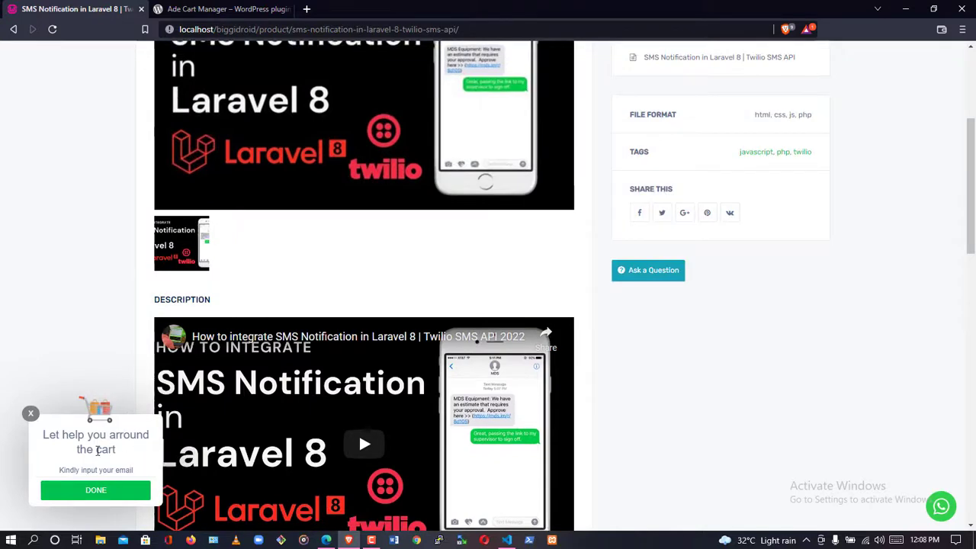
{"action": "scroll", "coordinate": [97, 450], "scroll_direction": "up", "scroll_amount": 4}
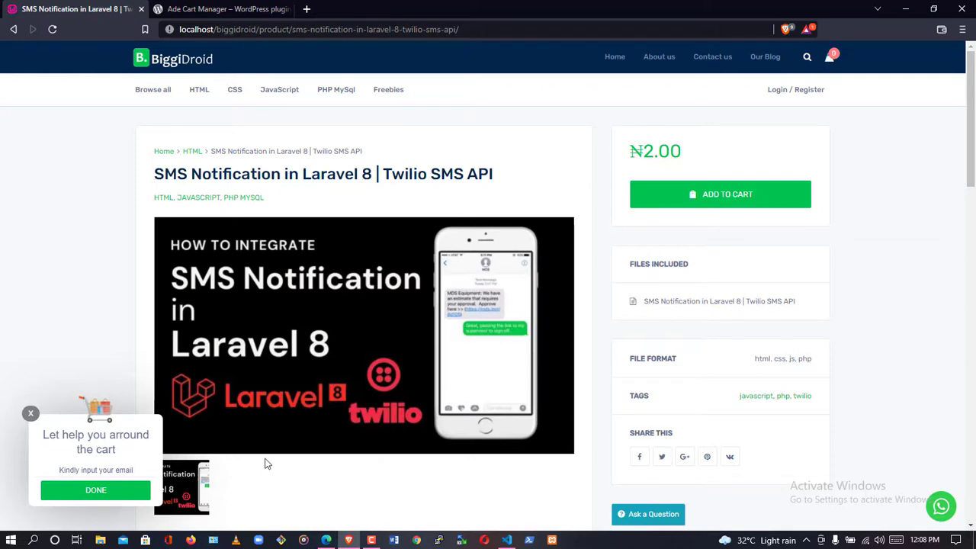
Add the SMS Notification product to the cart, reloading Cart Manager before and after.
{"action": "left_click", "coordinate": [327, 540]}
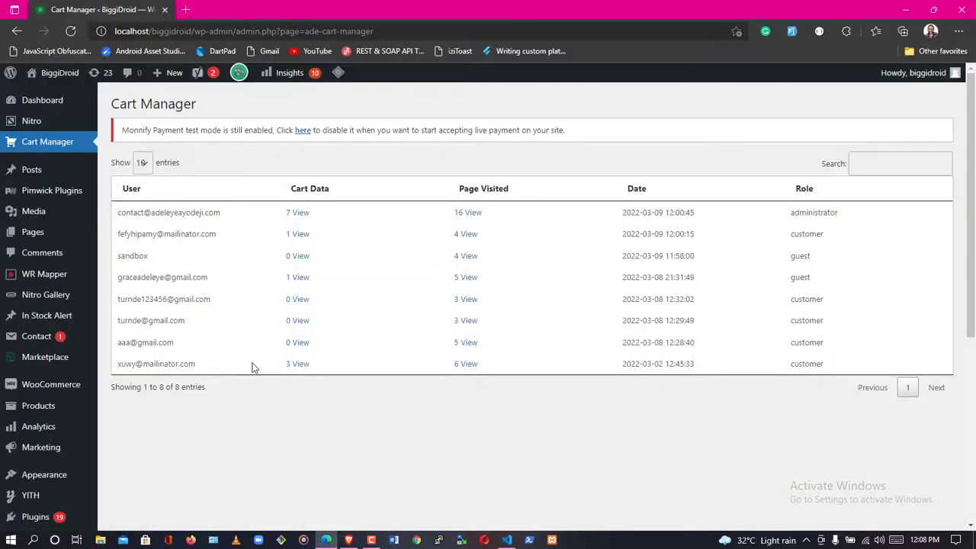
{"action": "left_click", "coordinate": [67, 33]}
{"action": "left_click", "coordinate": [349, 540]}
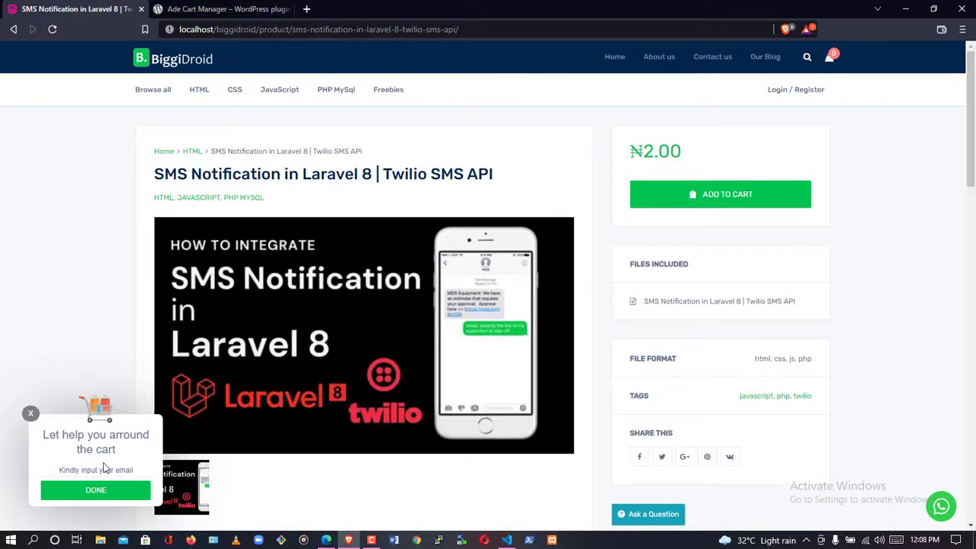
{"action": "left_click", "coordinate": [719, 203]}
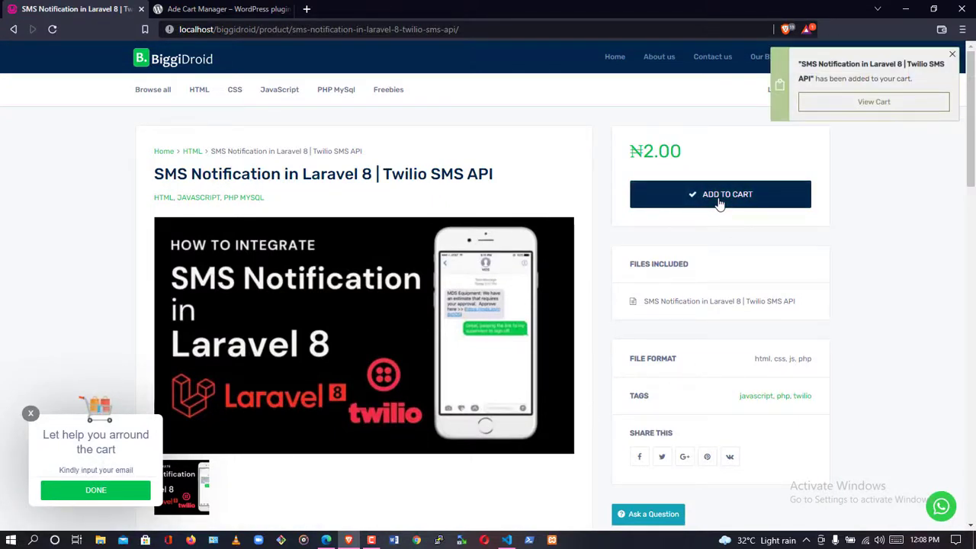
{"action": "left_click", "coordinate": [325, 539]}
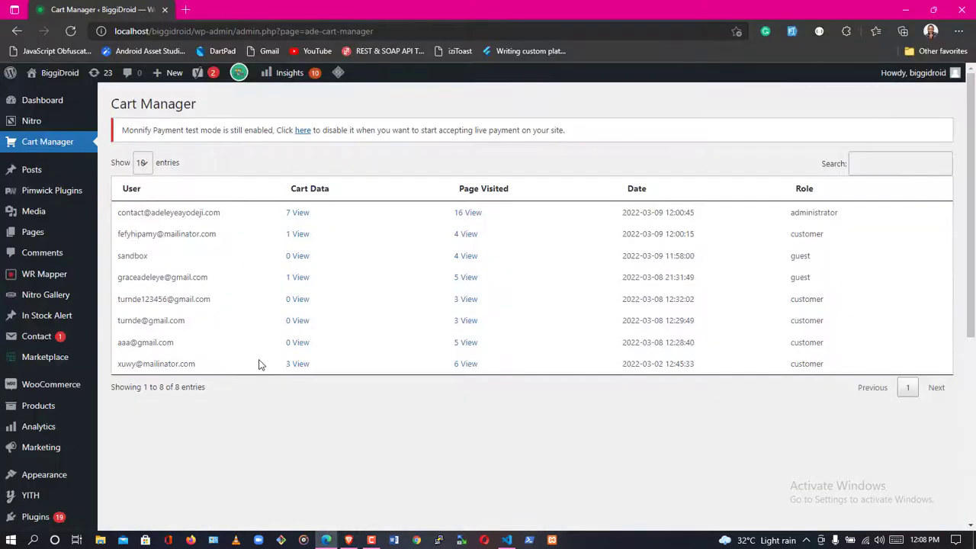
{"action": "left_click", "coordinate": [70, 31]}
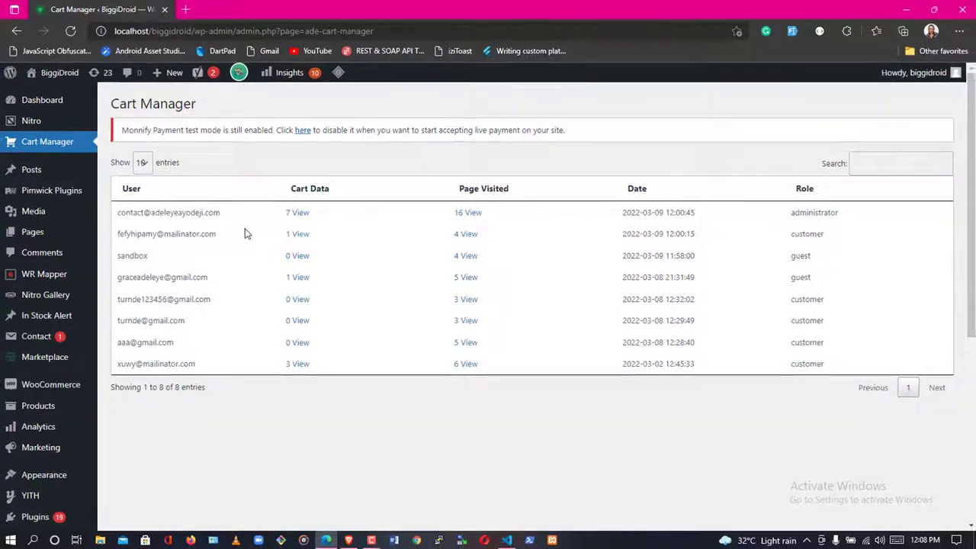
Clear the autofilled address in the cart popup's email field and type a new guest email.
{"action": "key", "text": "ctrl+shift+Tab"}
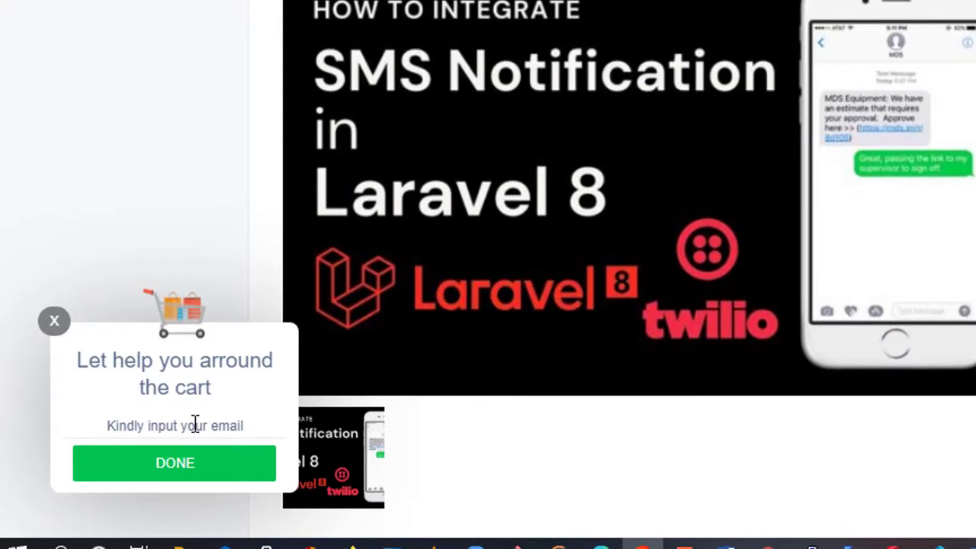
{"action": "left_click", "coordinate": [196, 425]}
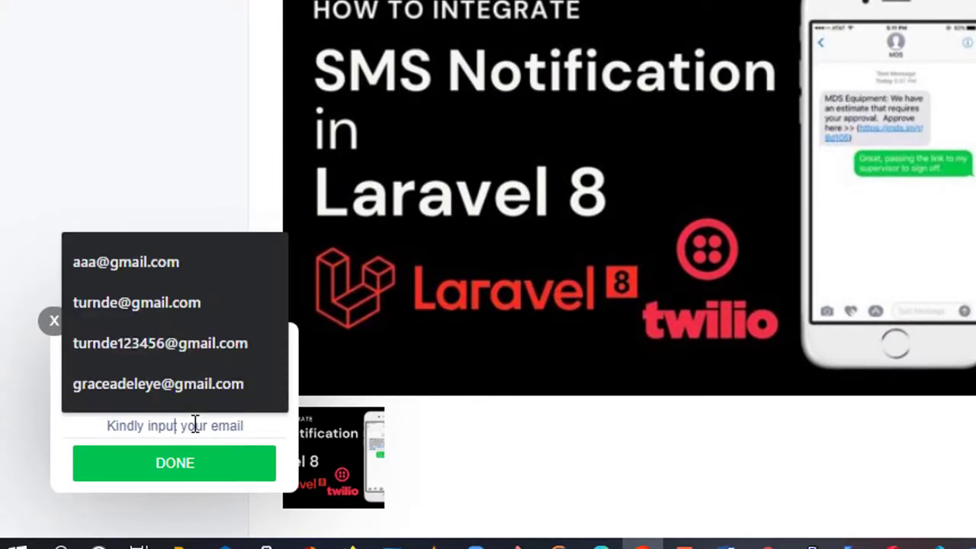
{"action": "left_click", "coordinate": [134, 385]}
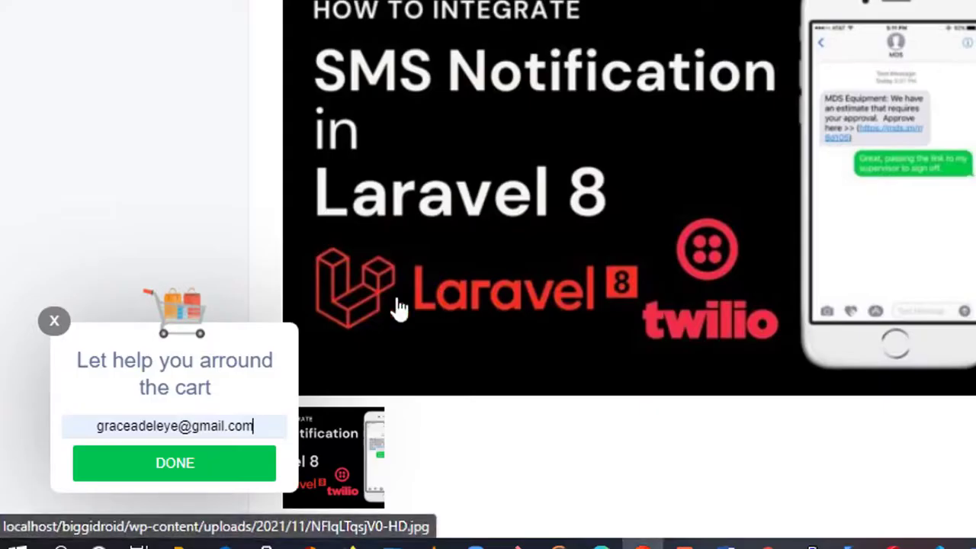
{"action": "key", "text": "ctrl+a"}
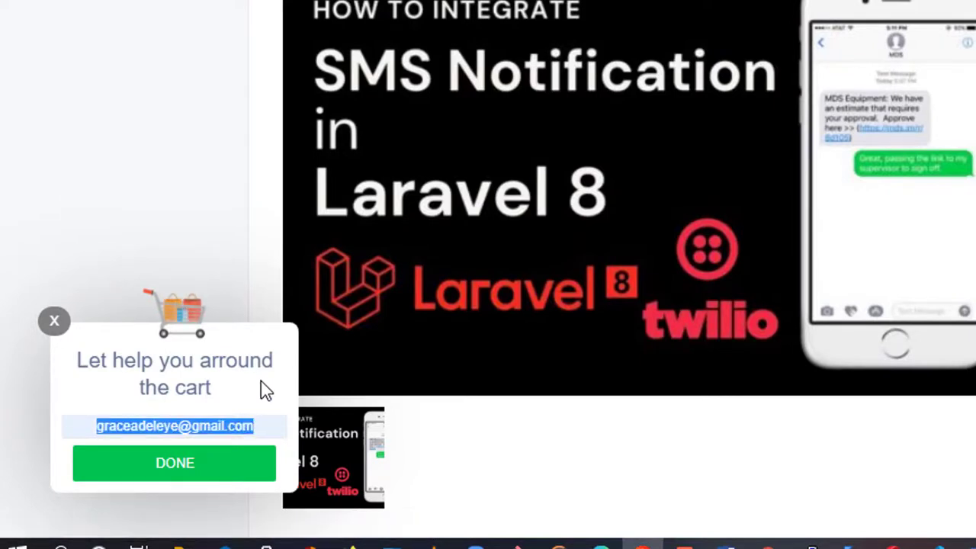
{"action": "key", "text": "BackSpace"}
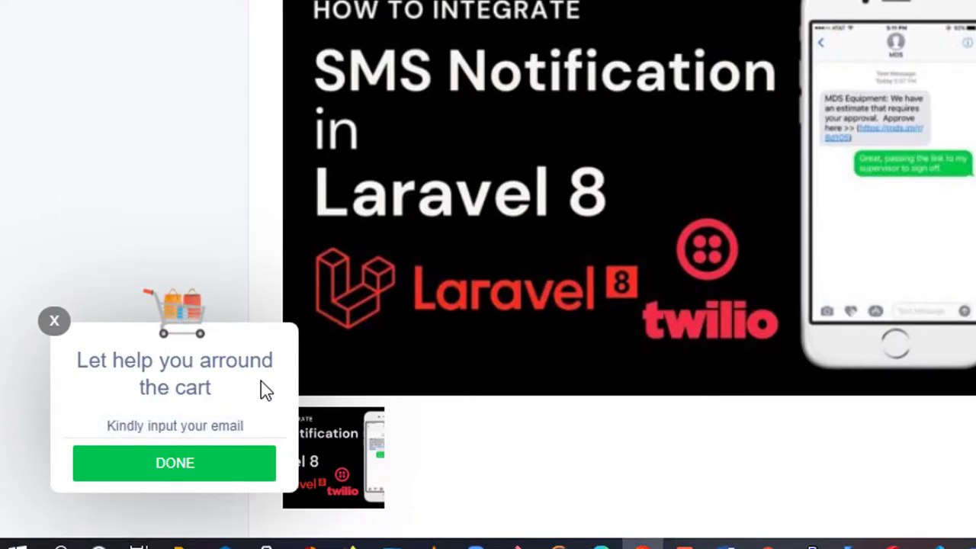
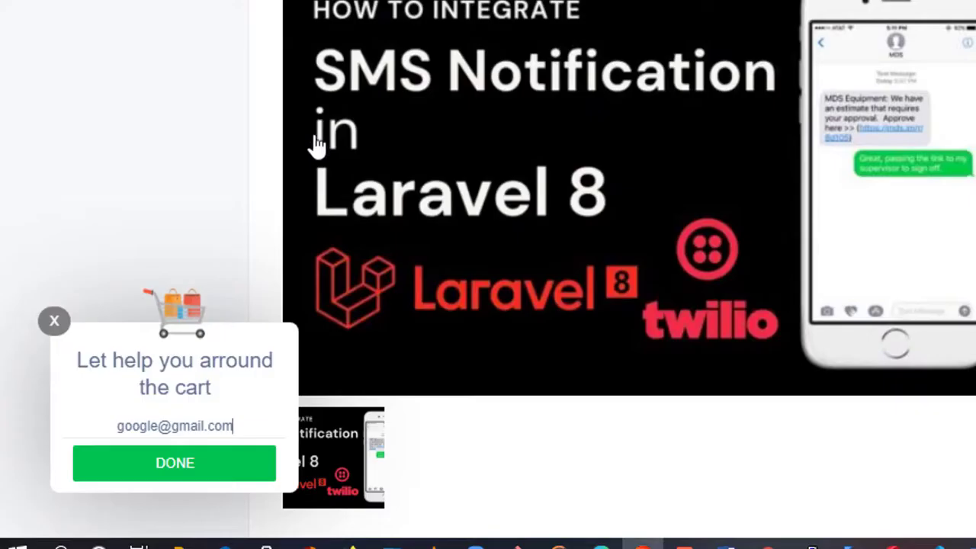
Submit the guest email with DONE in the 'Let help you arround the cart' popup.
{"action": "left_click", "coordinate": [211, 468]}
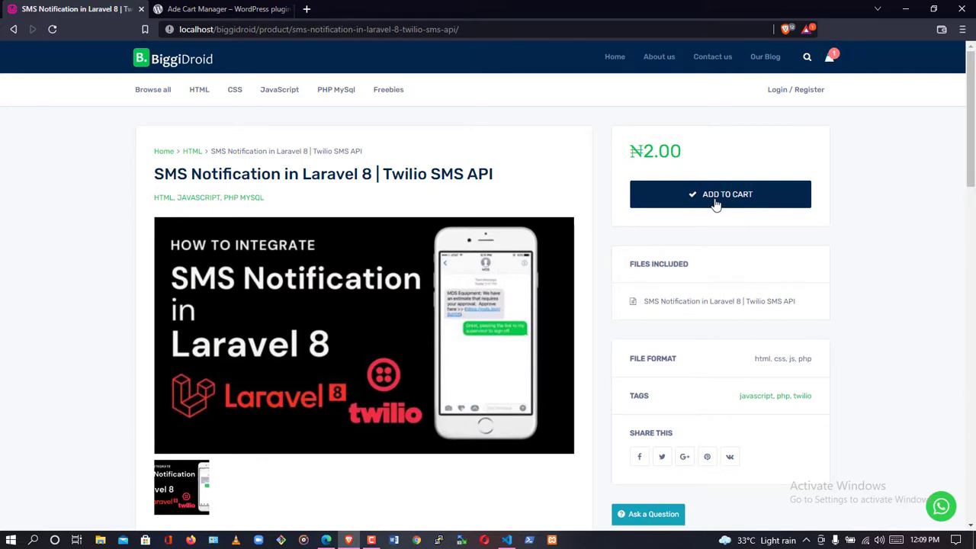
Go to checkout from the header mini-cart, showing the SMS Notification item at ₦2.00.
{"action": "mouse_move", "coordinate": [830, 58]}
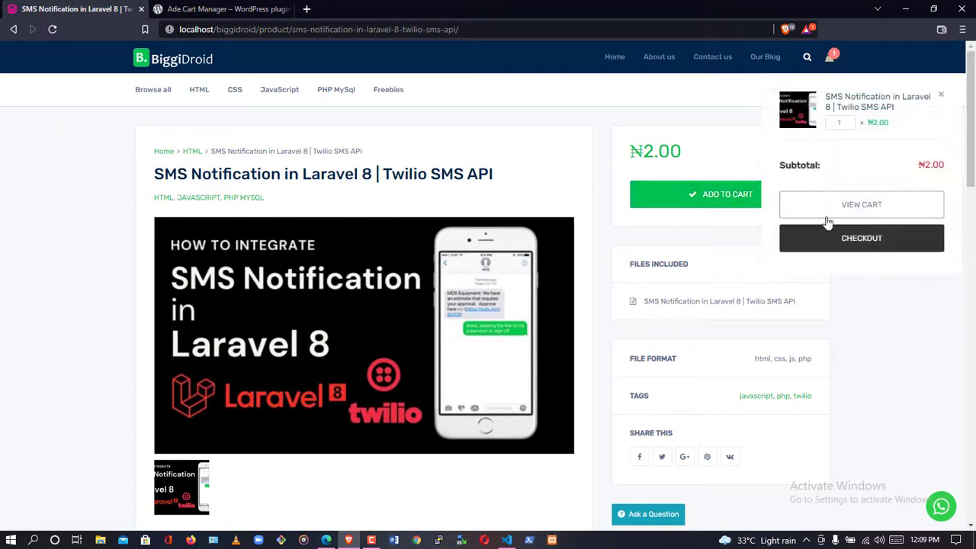
{"action": "left_click", "coordinate": [829, 238]}
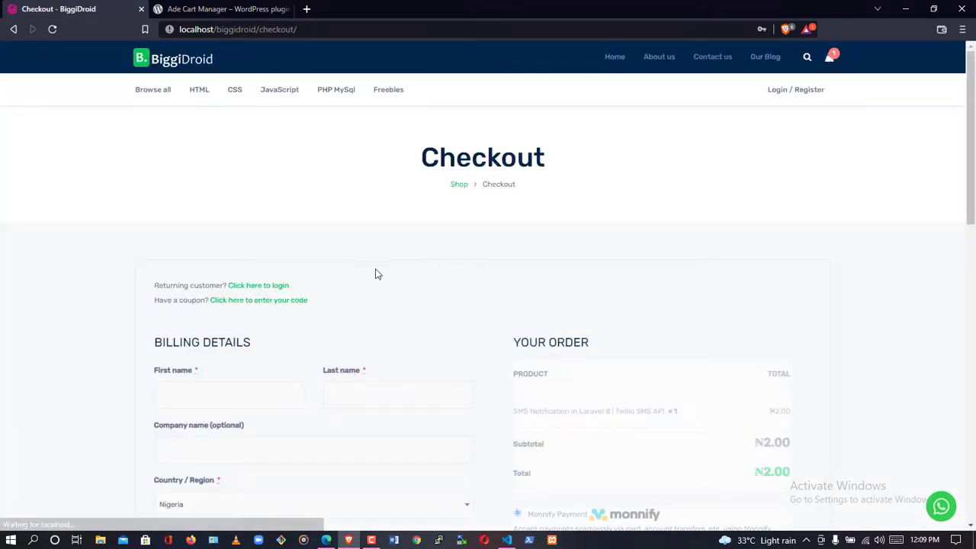
{"action": "scroll", "coordinate": [418, 323], "scroll_direction": "down", "scroll_amount": 2}
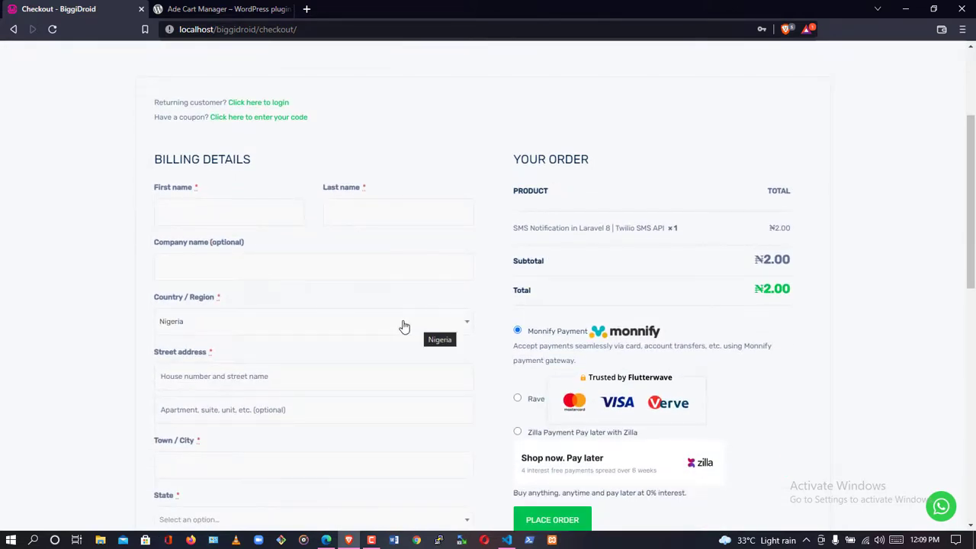
{"action": "scroll", "coordinate": [388, 361], "scroll_direction": "up", "scroll_amount": 1}
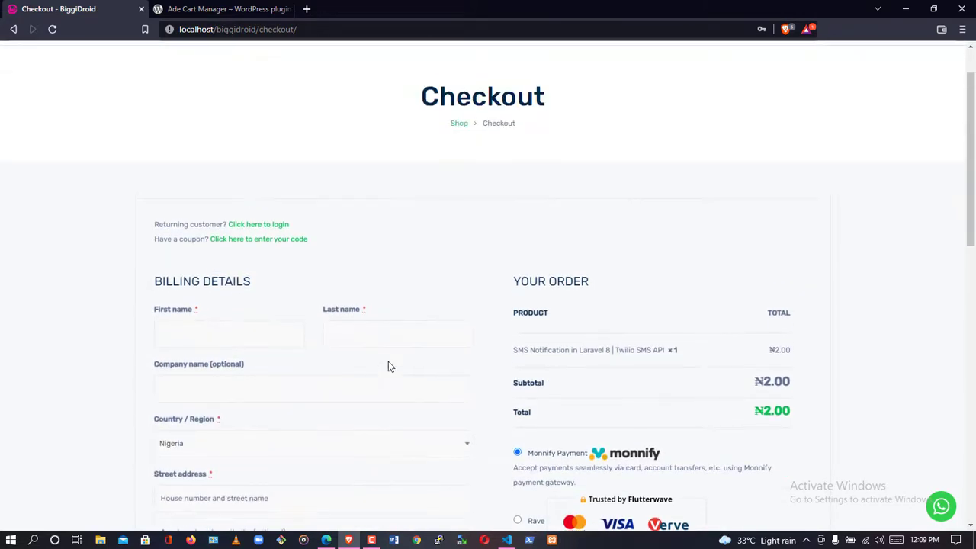
Reload Cart Manager and review the new guest's cart items and visited pages.
{"action": "left_click", "coordinate": [326, 539]}
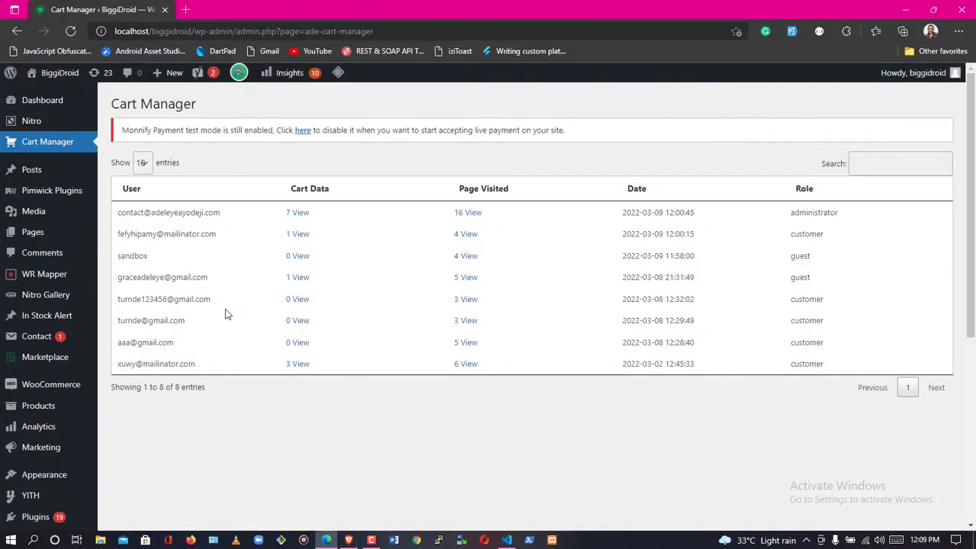
{"action": "left_click", "coordinate": [71, 32]}
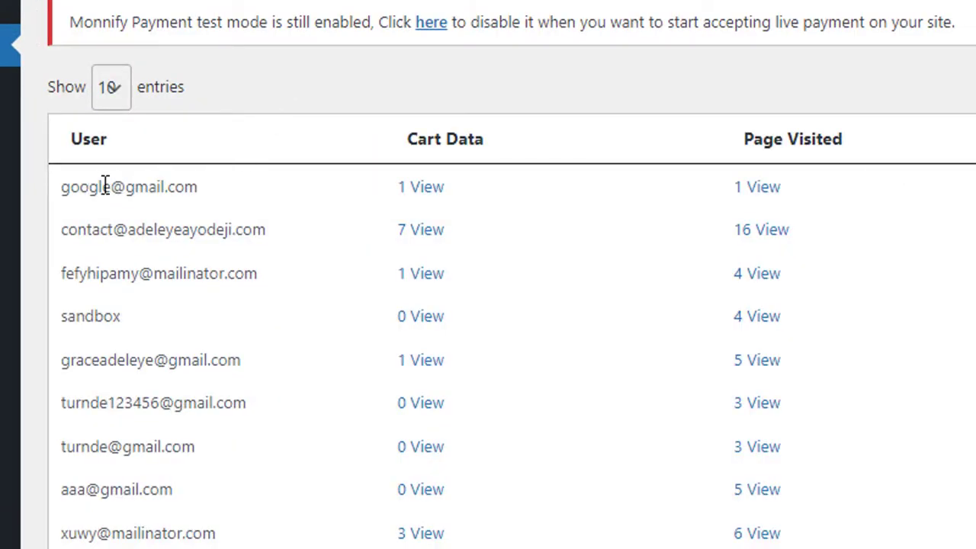
{"action": "left_click", "coordinate": [428, 191]}
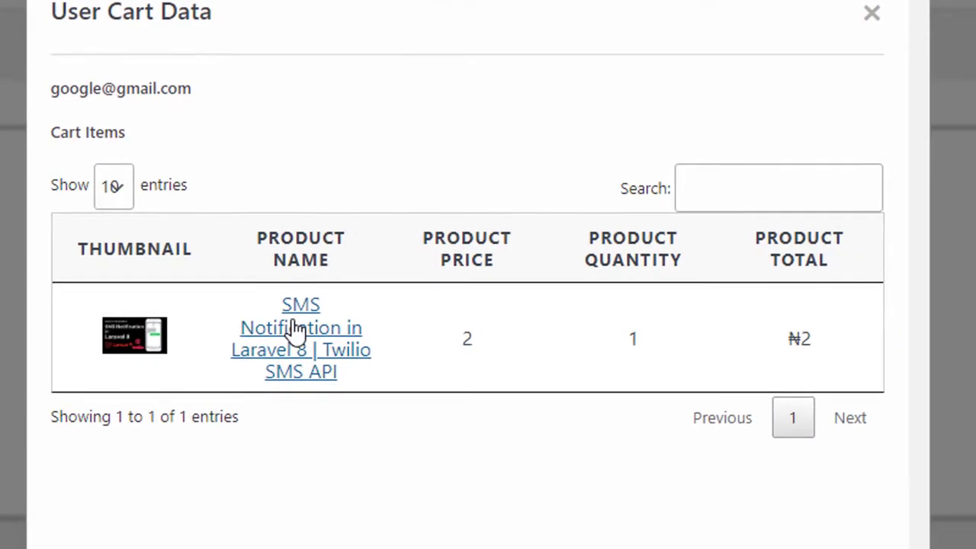
{"action": "left_click", "coordinate": [25, 349]}
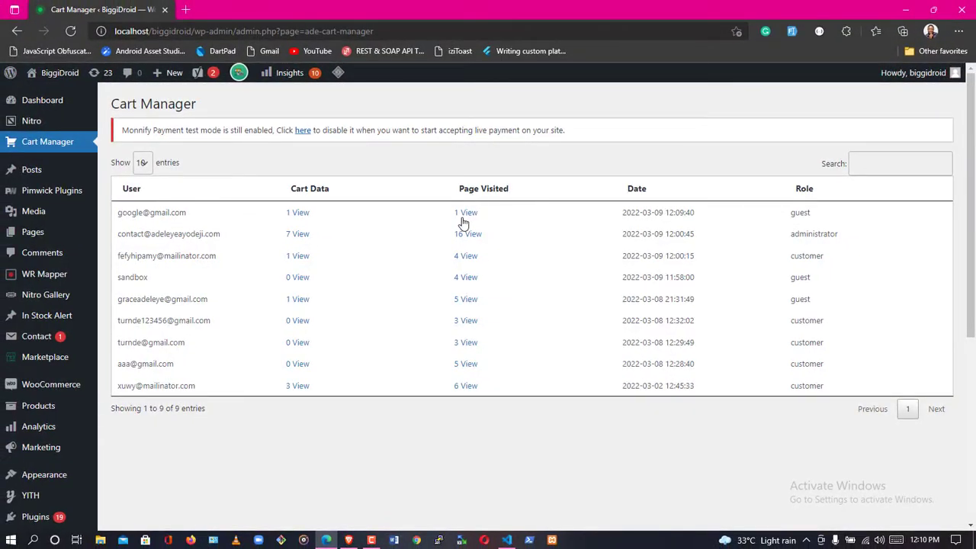
{"action": "left_click", "coordinate": [463, 219]}
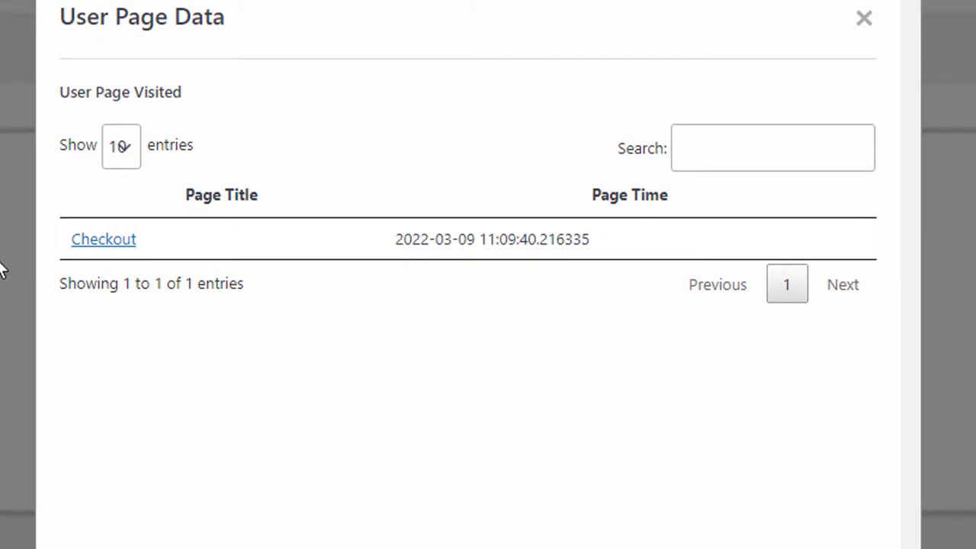
{"action": "left_click", "coordinate": [4, 269]}
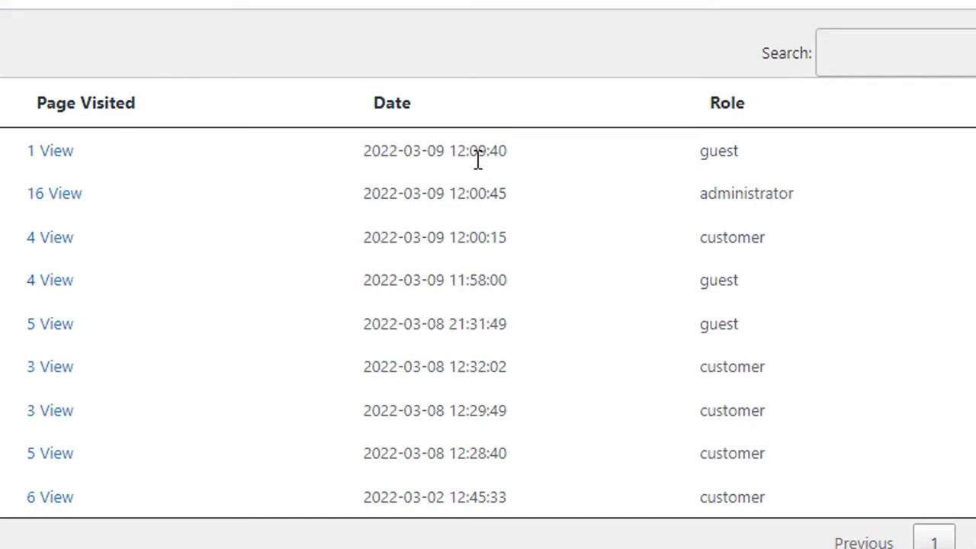
Compare the guest and customer role entries, then sort the visitors by Date and Page Visited.
{"action": "double_click", "coordinate": [721, 156]}
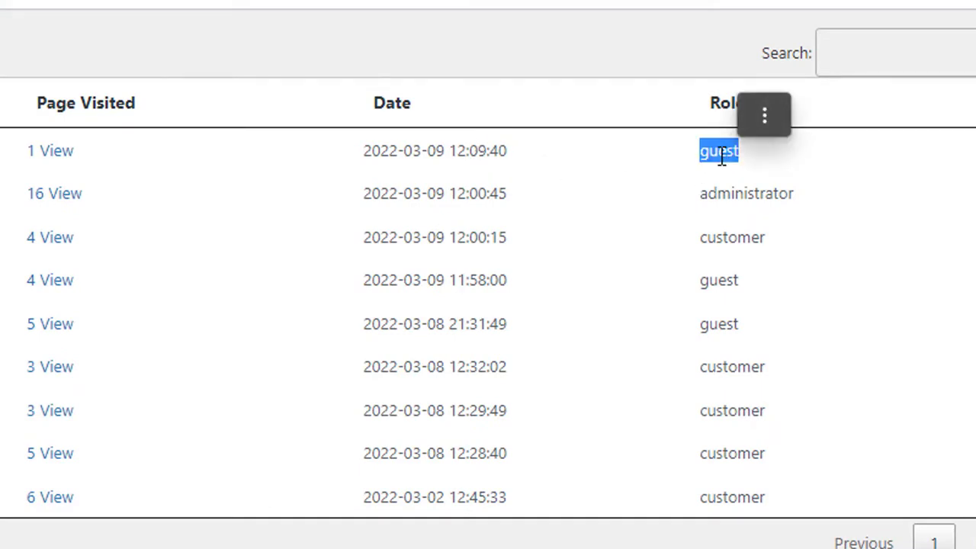
{"action": "left_click", "coordinate": [674, 165]}
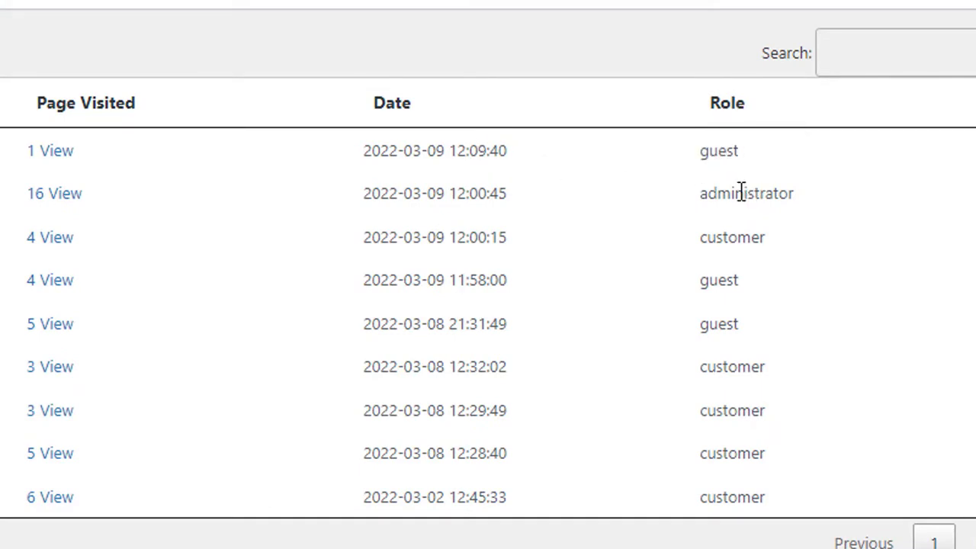
{"action": "double_click", "coordinate": [731, 237]}
{"action": "left_click", "coordinate": [709, 192]}
{"action": "double_click", "coordinate": [726, 149]}
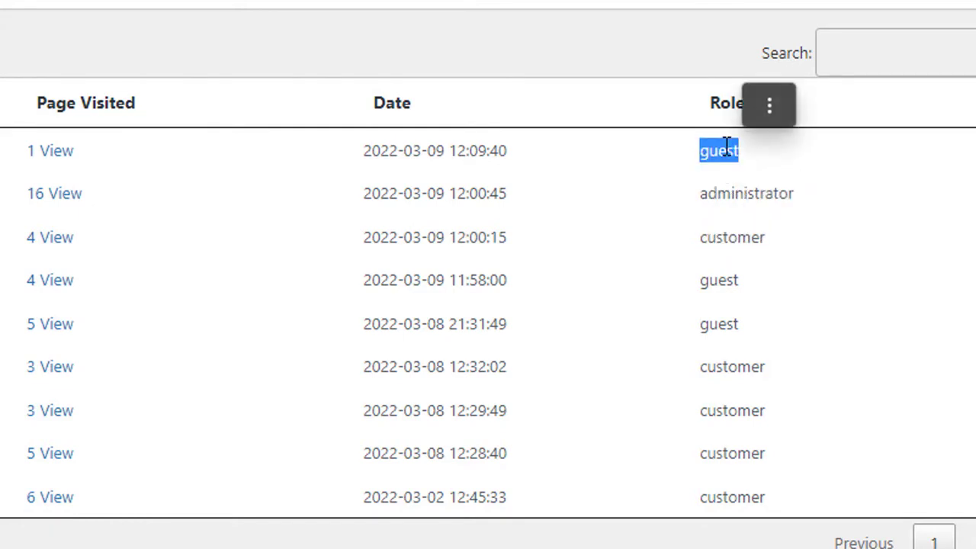
{"action": "left_click", "coordinate": [575, 111]}
{"action": "left_click", "coordinate": [331, 104]}
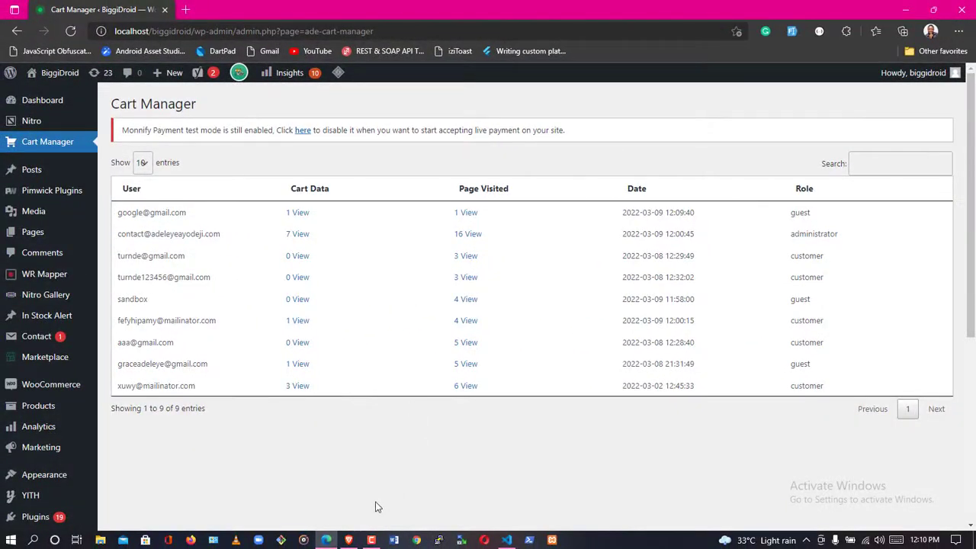
Leave the storefront checkout page and return to the BiggiDroid home page.
{"action": "left_click", "coordinate": [348, 540]}
{"action": "scroll", "coordinate": [432, 327], "scroll_direction": "down", "scroll_amount": 3}
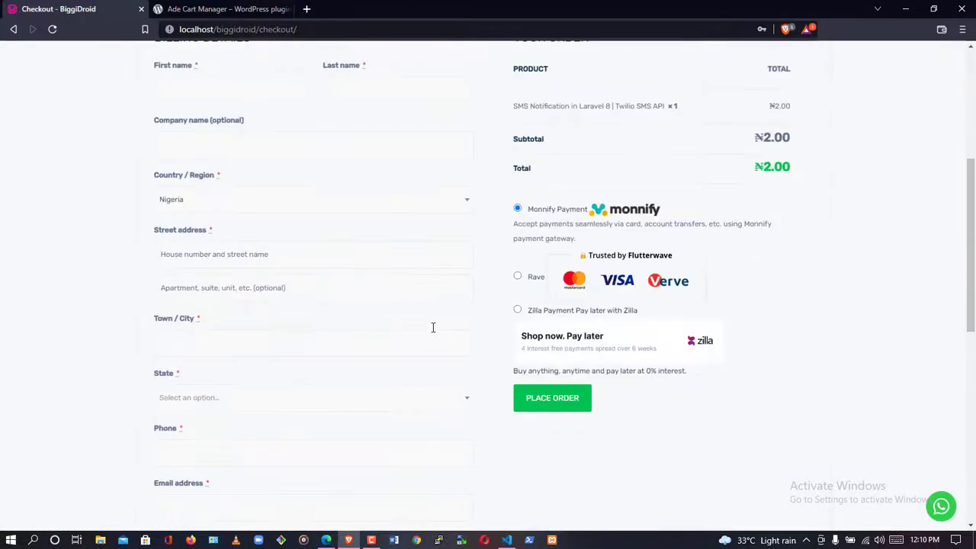
{"action": "scroll", "coordinate": [433, 333], "scroll_direction": "down", "scroll_amount": 6}
{"action": "scroll", "coordinate": [432, 333], "scroll_direction": "up", "scroll_amount": 10}
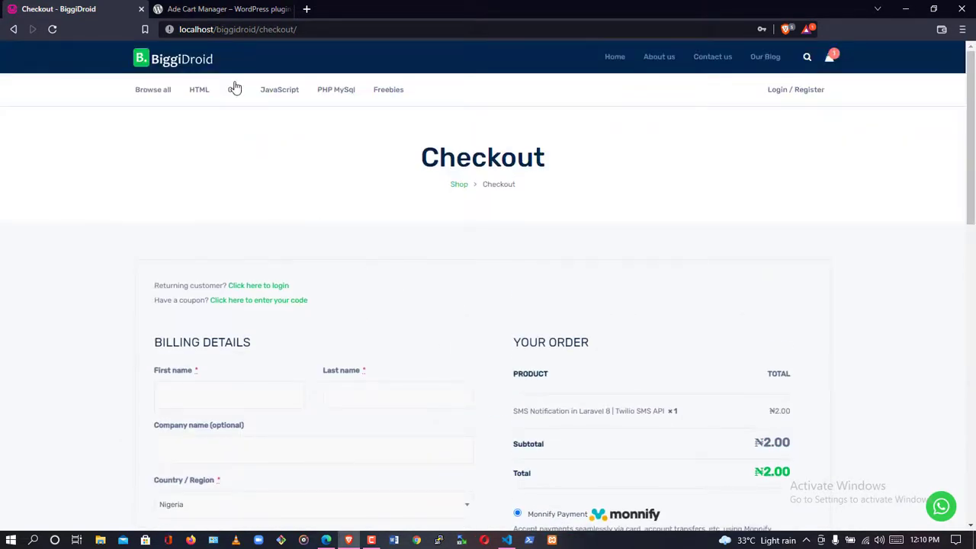
{"action": "left_click", "coordinate": [175, 65]}
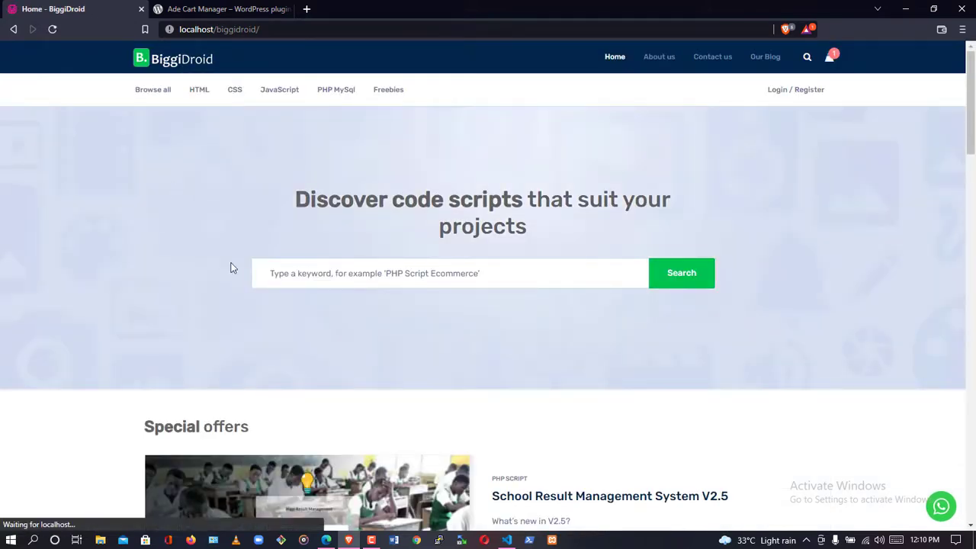
Add Ade Custom Shipping Pro to the cart, then open the School Result Management System V2.5 card.
{"action": "scroll", "coordinate": [233, 267], "scroll_direction": "down", "scroll_amount": 10}
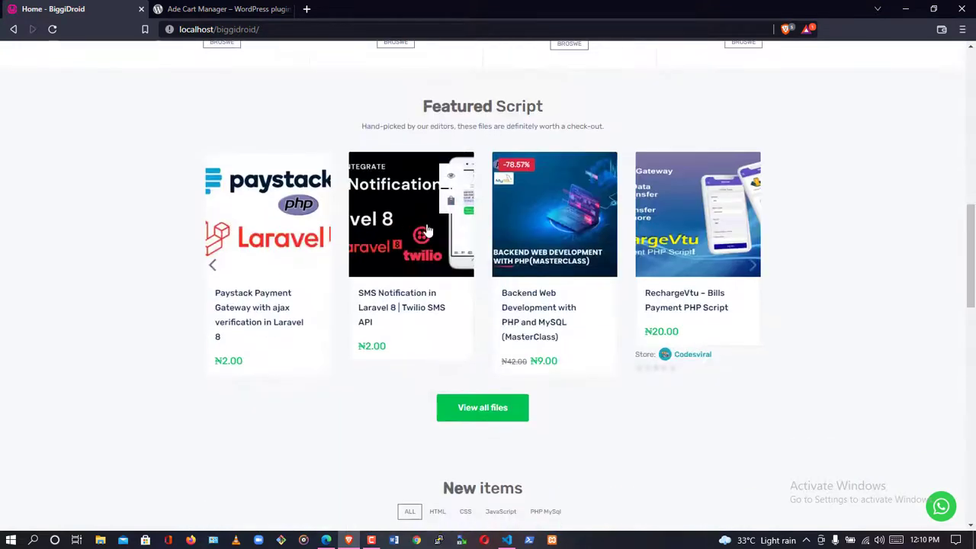
{"action": "mouse_move", "coordinate": [743, 206]}
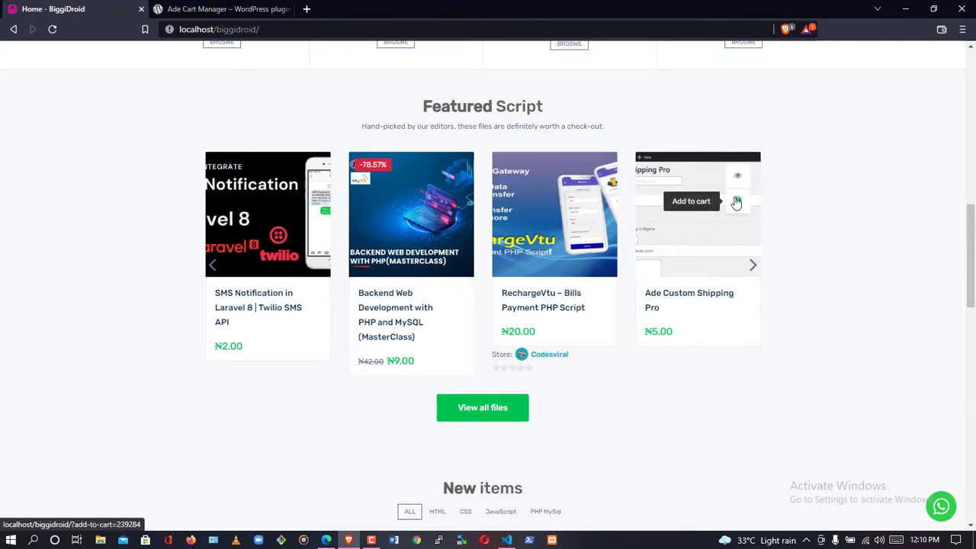
{"action": "left_click", "coordinate": [737, 203]}
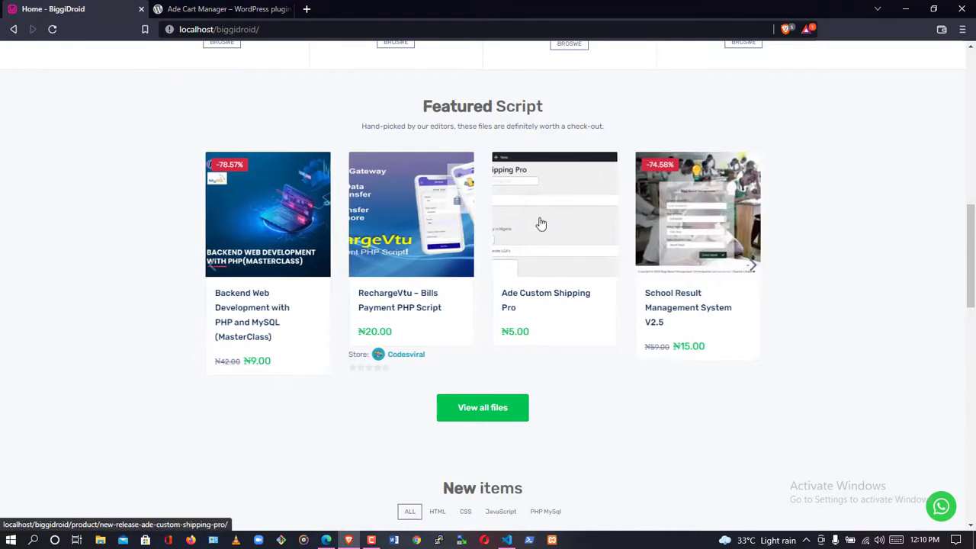
{"action": "mouse_move", "coordinate": [446, 225]}
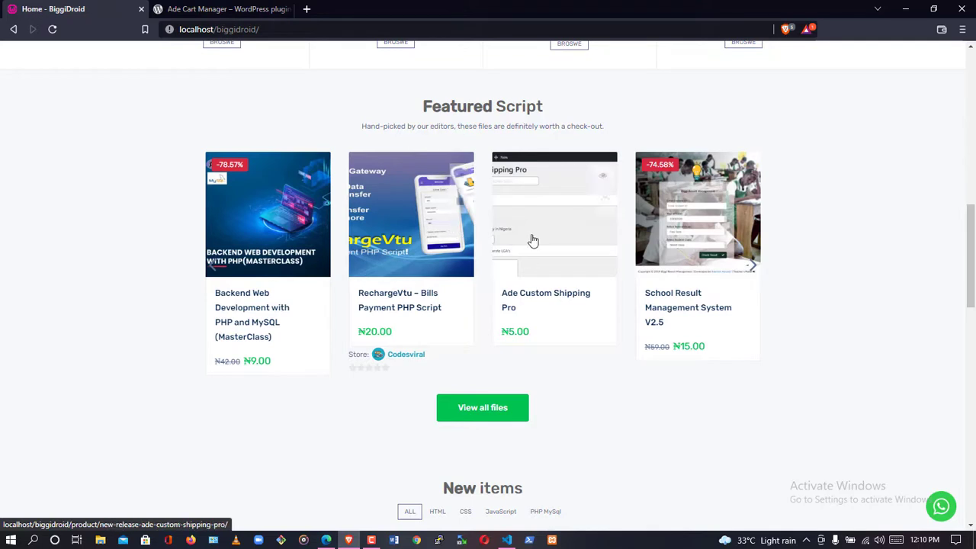
{"action": "left_click", "coordinate": [677, 237]}
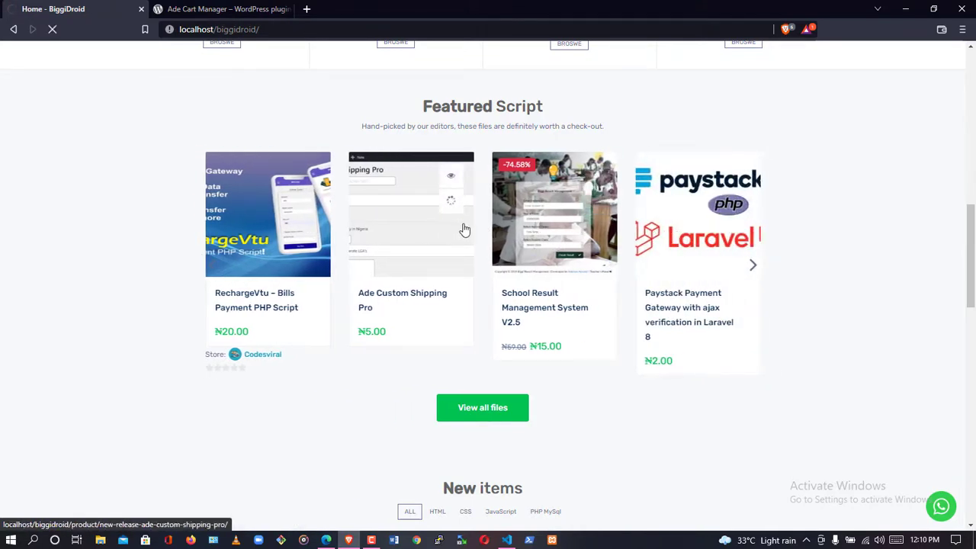
{"action": "mouse_move", "coordinate": [532, 227]}
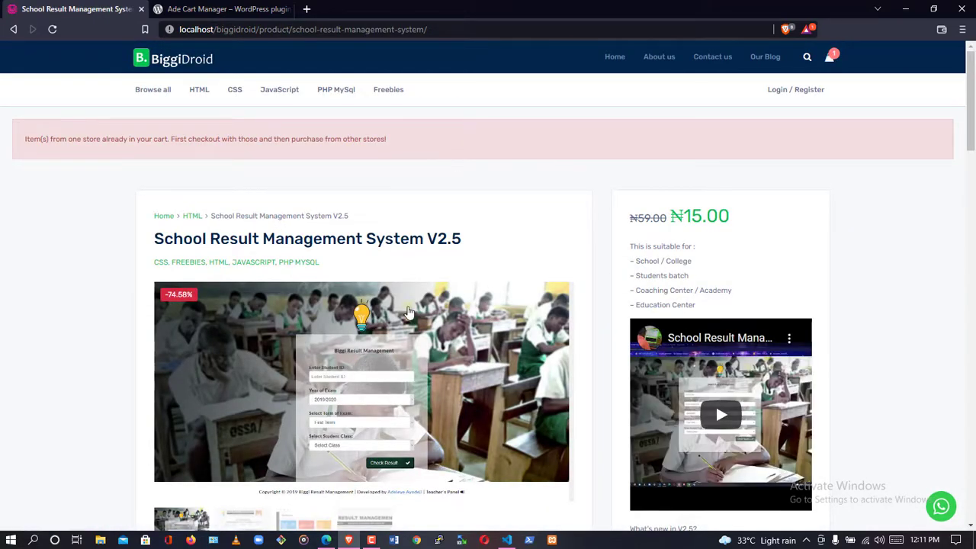
Add School Result Management System V2.5 to the cart.
{"action": "scroll", "coordinate": [620, 280], "scroll_direction": "down", "scroll_amount": 3}
{"action": "scroll", "coordinate": [610, 272], "scroll_direction": "up", "scroll_amount": 2}
{"action": "scroll", "coordinate": [610, 272], "scroll_direction": "down", "scroll_amount": 8}
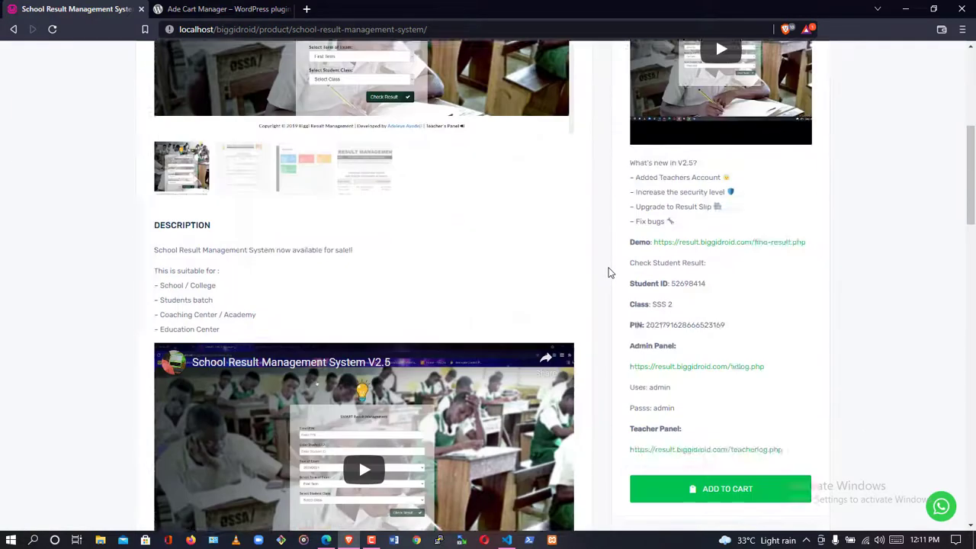
{"action": "left_click", "coordinate": [731, 131]}
{"action": "scroll", "coordinate": [616, 268], "scroll_direction": "up", "scroll_amount": 3}
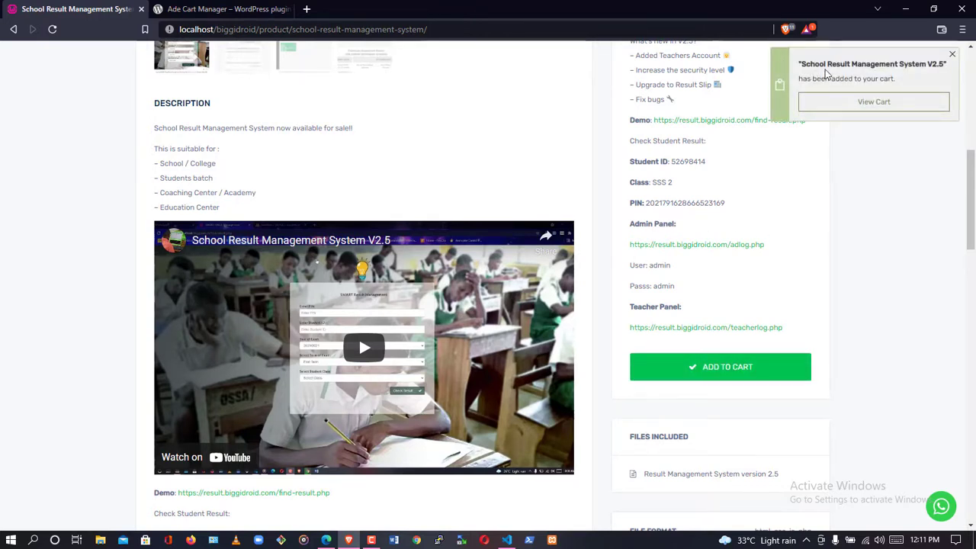
Check the cart, then add Academy LMS Flutterwave Payment Addon from the shop.
{"action": "left_click", "coordinate": [839, 107]}
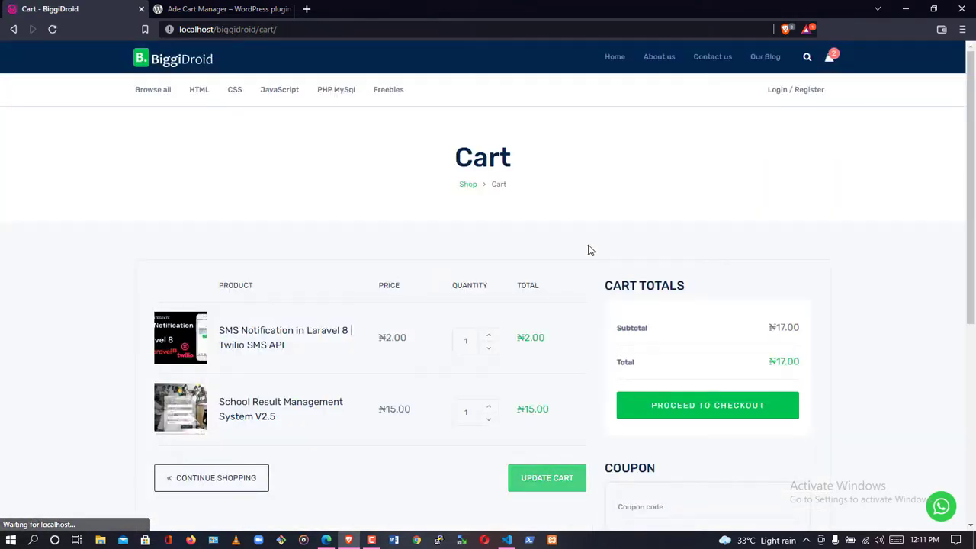
{"action": "scroll", "coordinate": [448, 275], "scroll_direction": "down", "scroll_amount": 5}
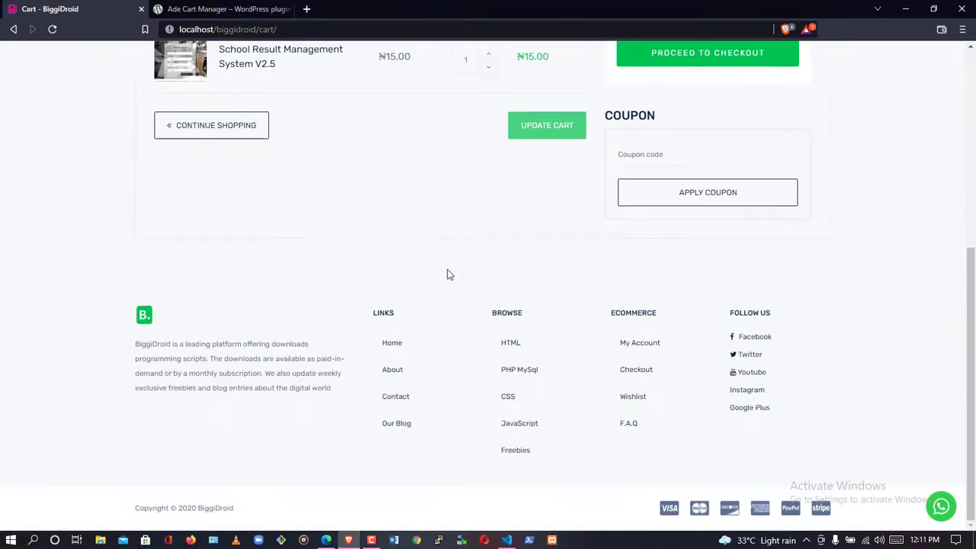
{"action": "scroll", "coordinate": [448, 274], "scroll_direction": "up", "scroll_amount": 4}
{"action": "scroll", "coordinate": [298, 225], "scroll_direction": "up", "scroll_amount": 1}
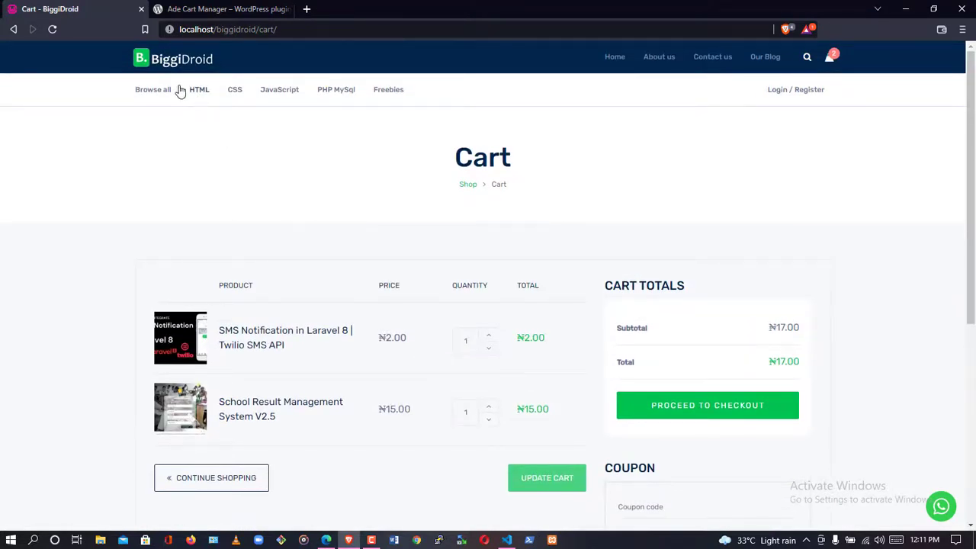
{"action": "left_click", "coordinate": [468, 185]}
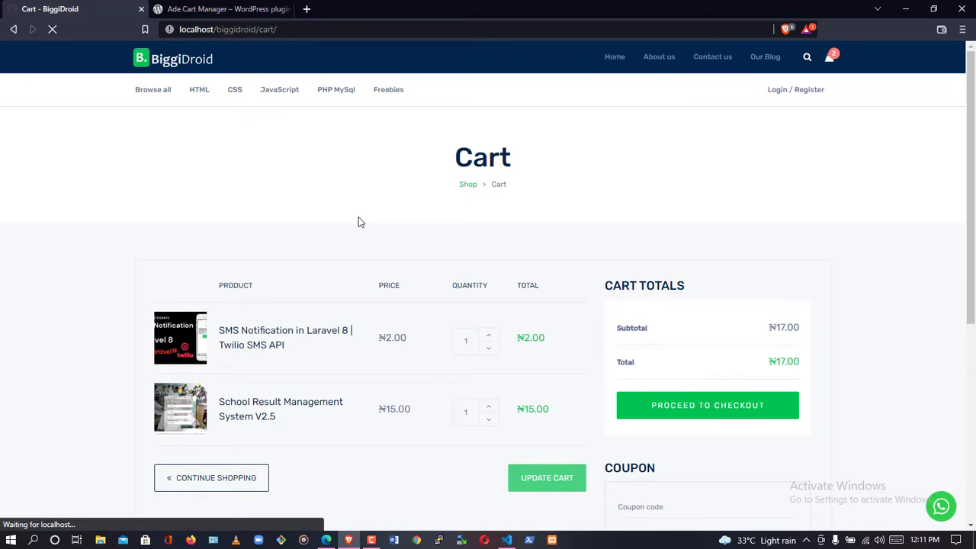
{"action": "scroll", "coordinate": [360, 220], "scroll_direction": "down", "scroll_amount": 2}
{"action": "mouse_move", "coordinate": [273, 202]}
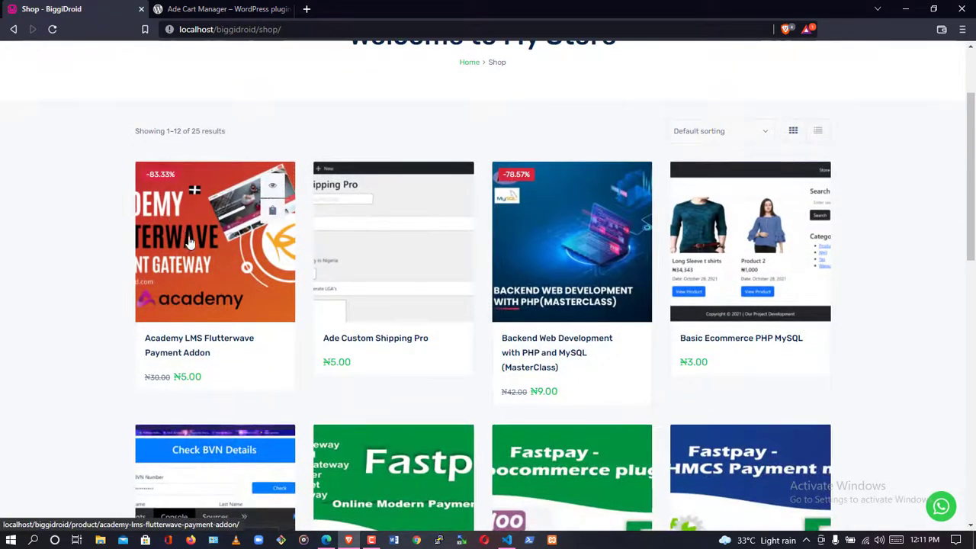
{"action": "left_click", "coordinate": [276, 210]}
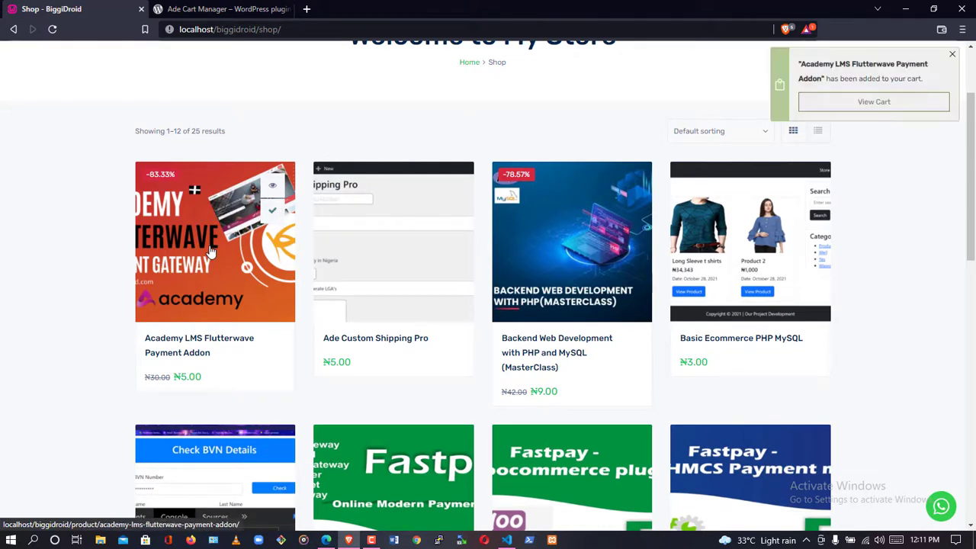
Raise the School Result Management System quantity to 3 and update the cart to ₦52.00.
{"action": "scroll", "coordinate": [743, 213], "scroll_direction": "up", "scroll_amount": 2}
{"action": "left_click", "coordinate": [886, 105]}
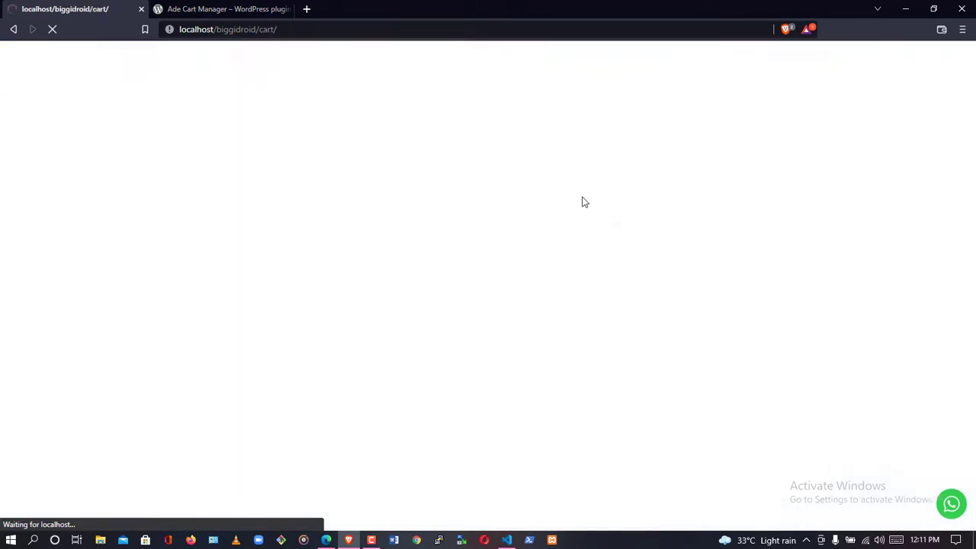
{"action": "scroll", "coordinate": [582, 202], "scroll_direction": "down", "scroll_amount": 2}
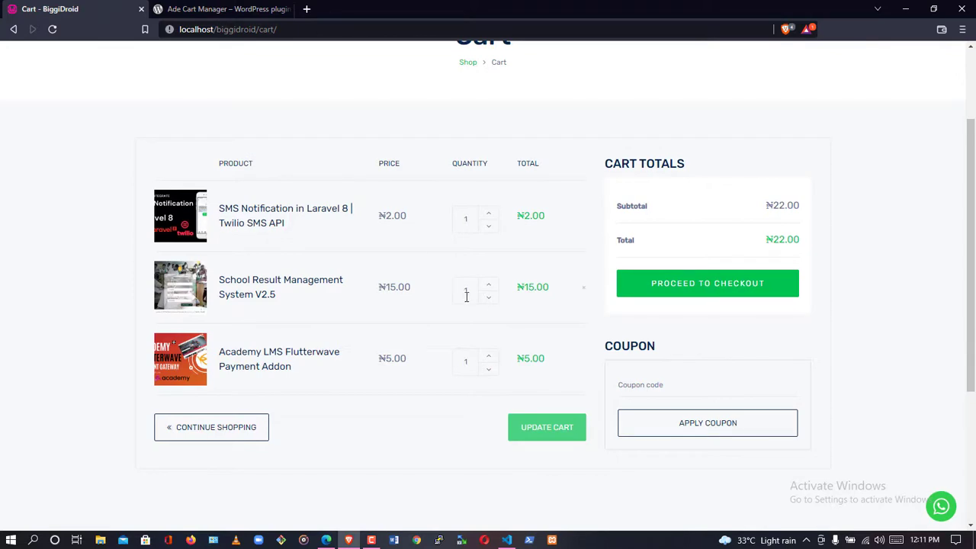
{"action": "left_click", "coordinate": [489, 287]}
{"action": "left_click", "coordinate": [488, 287]}
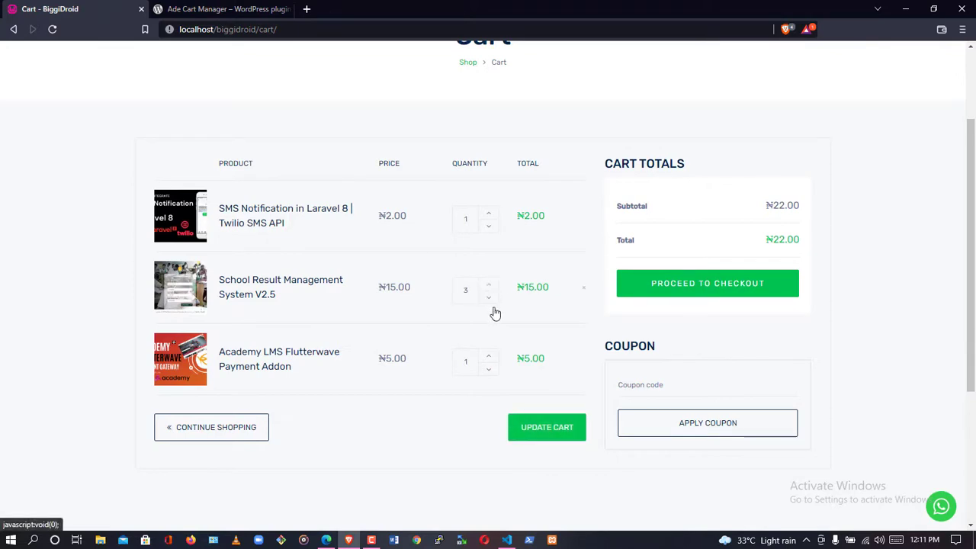
{"action": "left_click", "coordinate": [544, 428]}
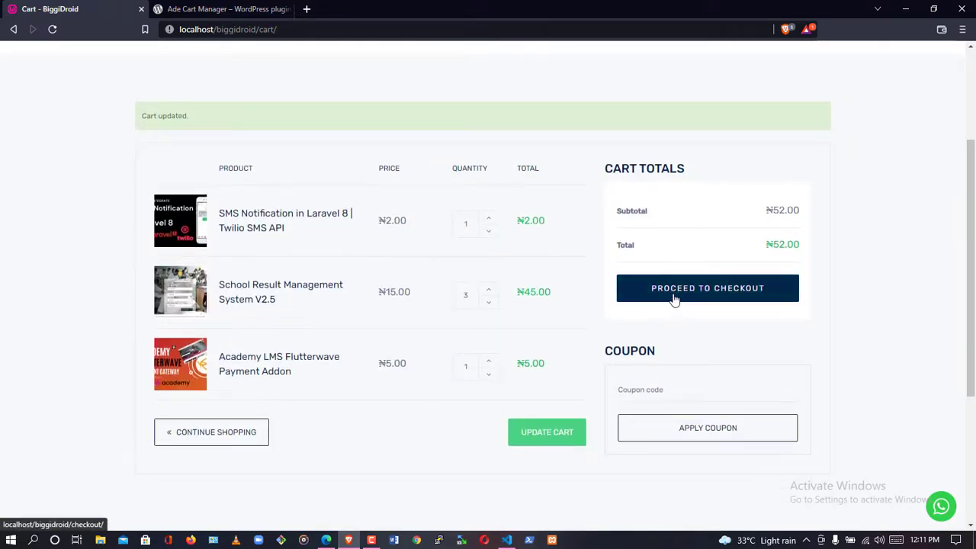
Proceed to checkout for the three-item ₦52.00 order, then close the storefront browser window.
{"action": "left_click", "coordinate": [674, 300]}
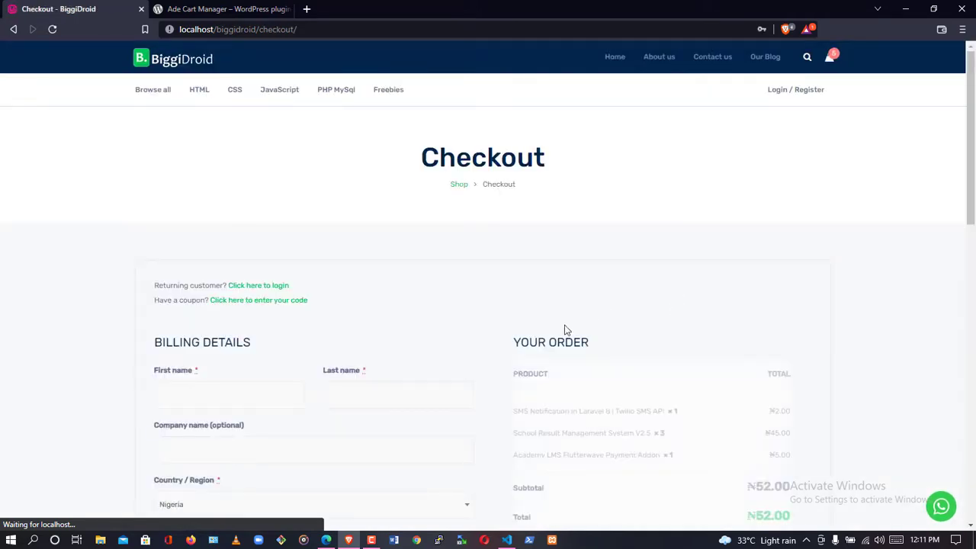
{"action": "scroll", "coordinate": [455, 350], "scroll_direction": "down", "scroll_amount": 8}
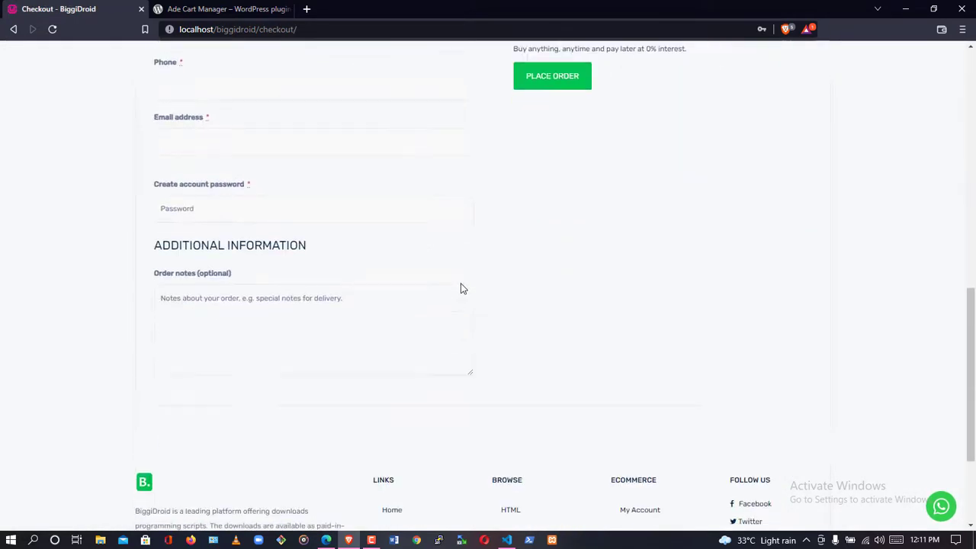
{"action": "scroll", "coordinate": [461, 289], "scroll_direction": "up", "scroll_amount": 4}
{"action": "scroll", "coordinate": [460, 288], "scroll_direction": "up", "scroll_amount": 5}
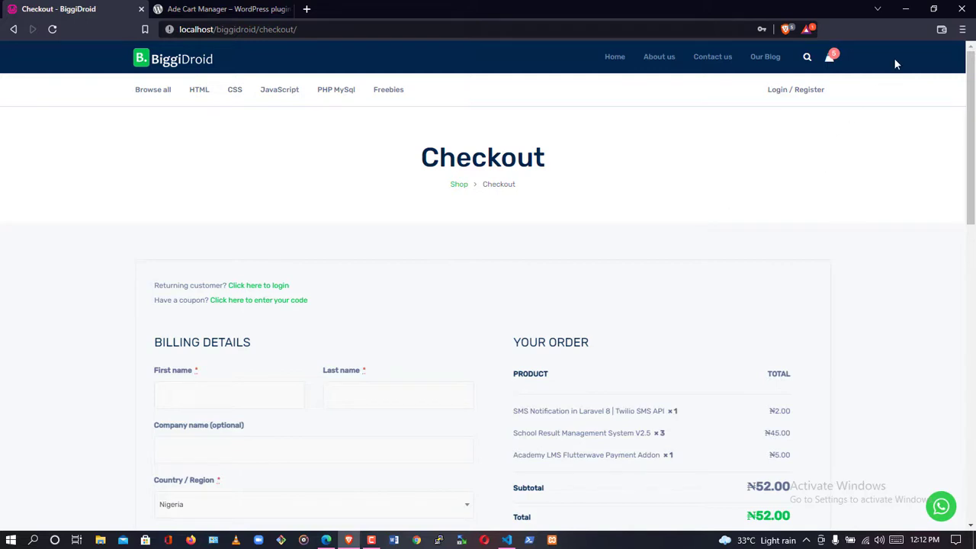
{"action": "left_click", "coordinate": [961, 9]}
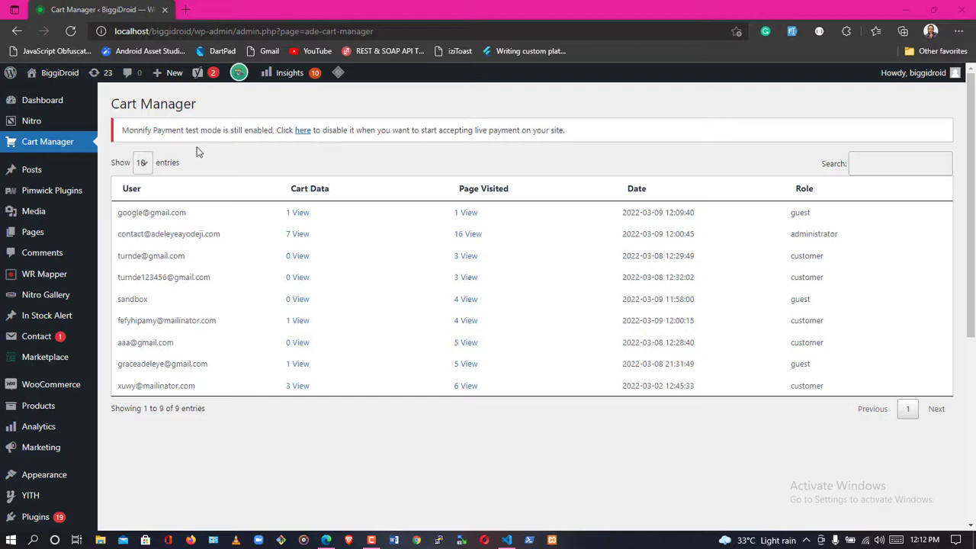
Refresh Cart Manager and review the guest visitor's 3 tracked cart items.
{"action": "left_click", "coordinate": [71, 29]}
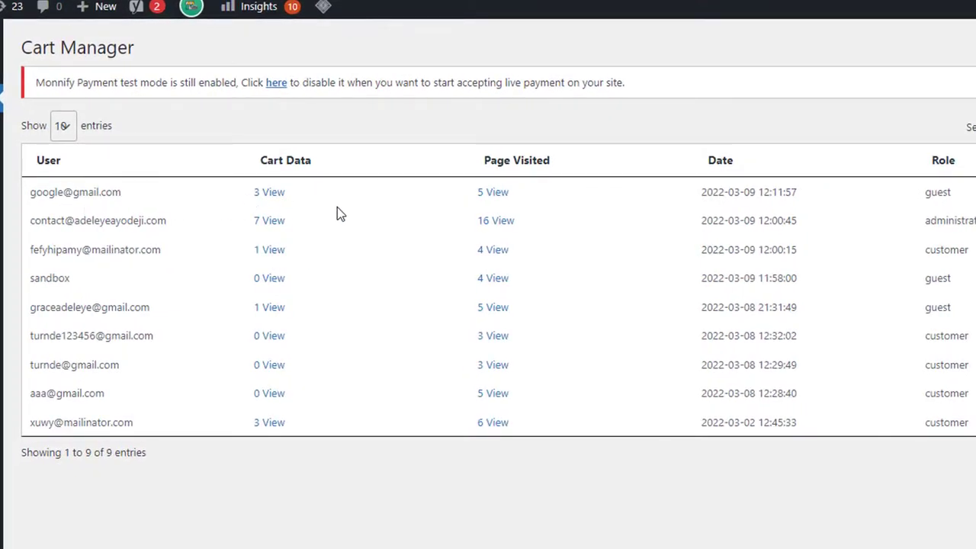
{"action": "left_click", "coordinate": [271, 194]}
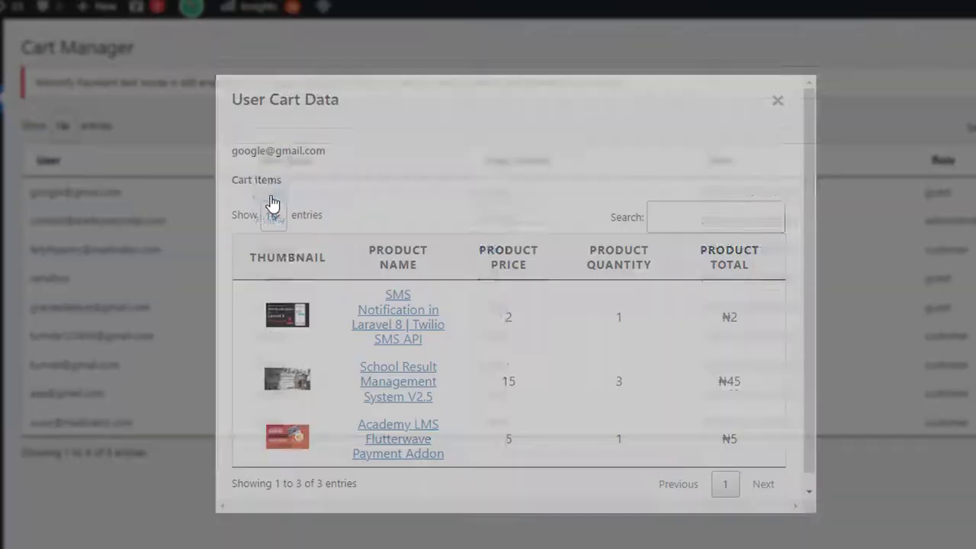
{"action": "scroll", "coordinate": [313, 341], "scroll_direction": "down", "scroll_amount": 1}
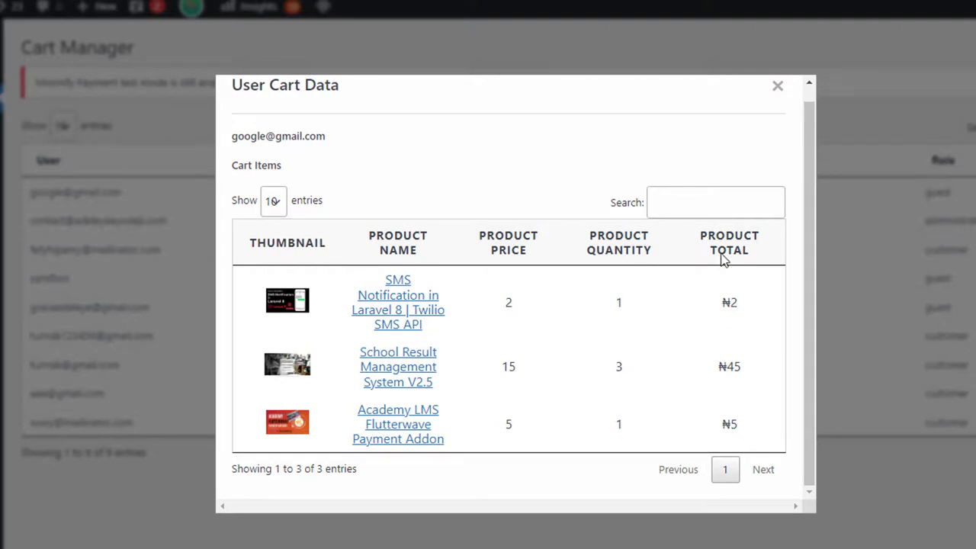
{"action": "left_click", "coordinate": [779, 87]}
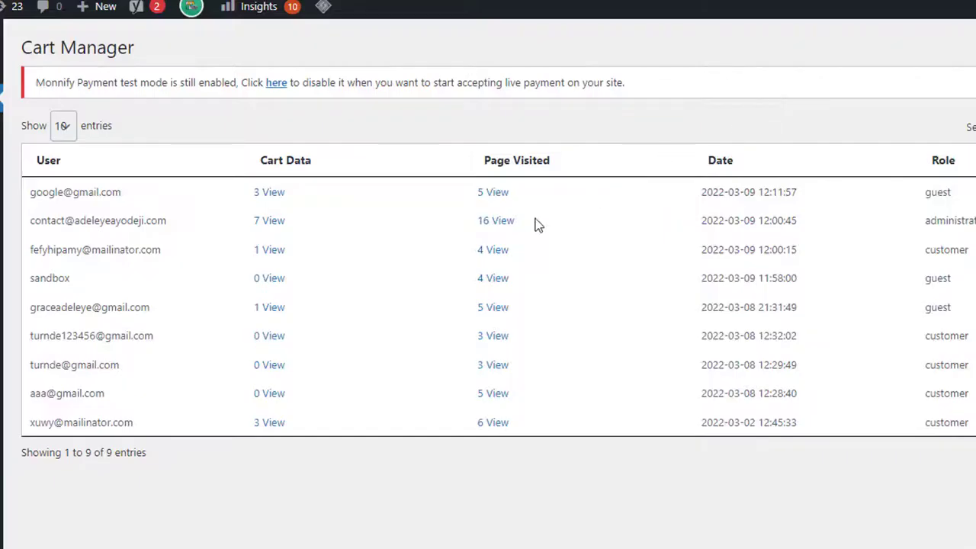
{"action": "left_click", "coordinate": [491, 195]}
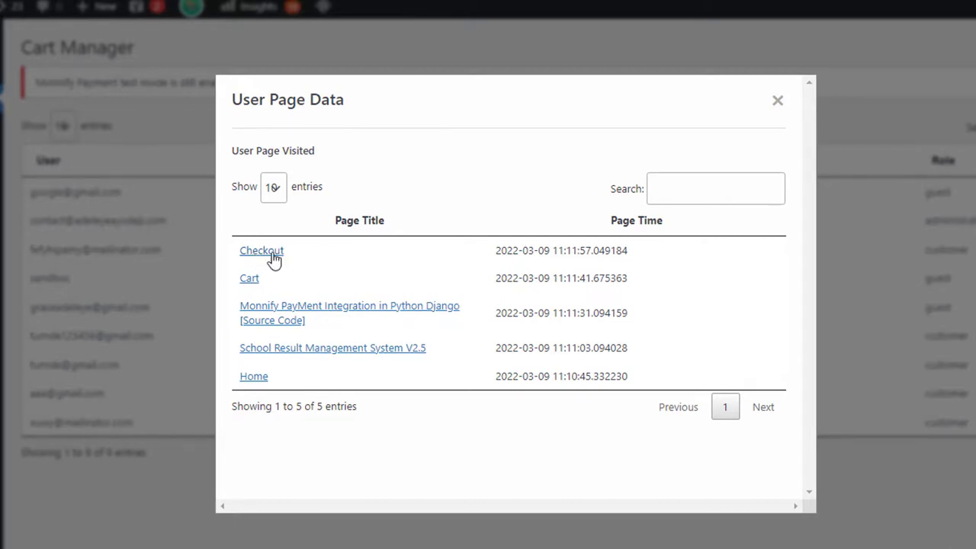
{"action": "left_click", "coordinate": [777, 102]}
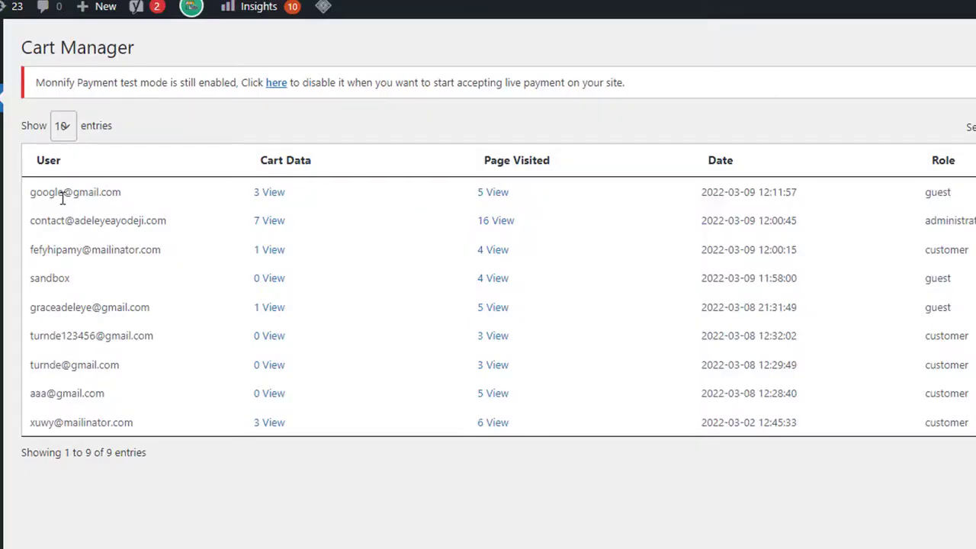
{"action": "double_click", "coordinate": [110, 192]}
{"action": "left_click_drag", "start_coordinate": [59, 193], "coordinate": [31, 192]}
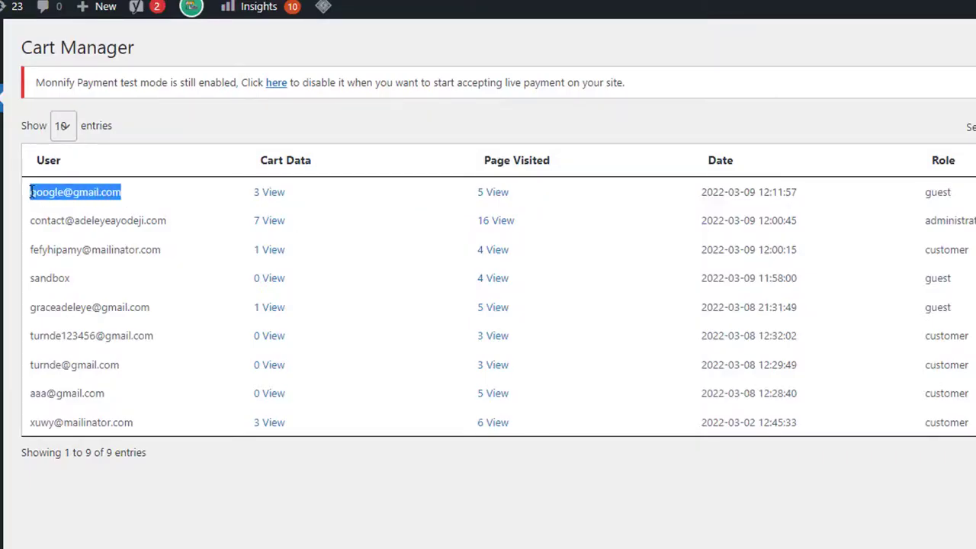
{"action": "left_click", "coordinate": [78, 192]}
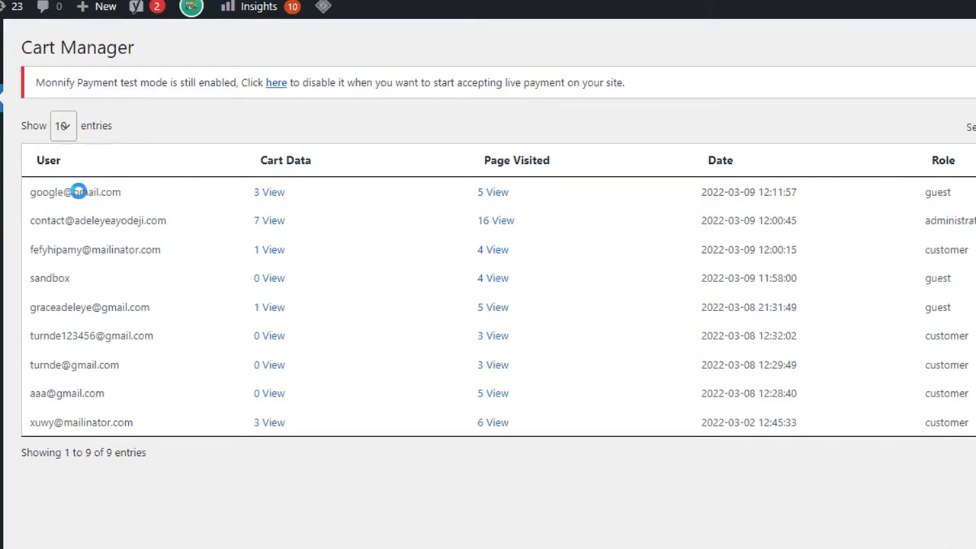